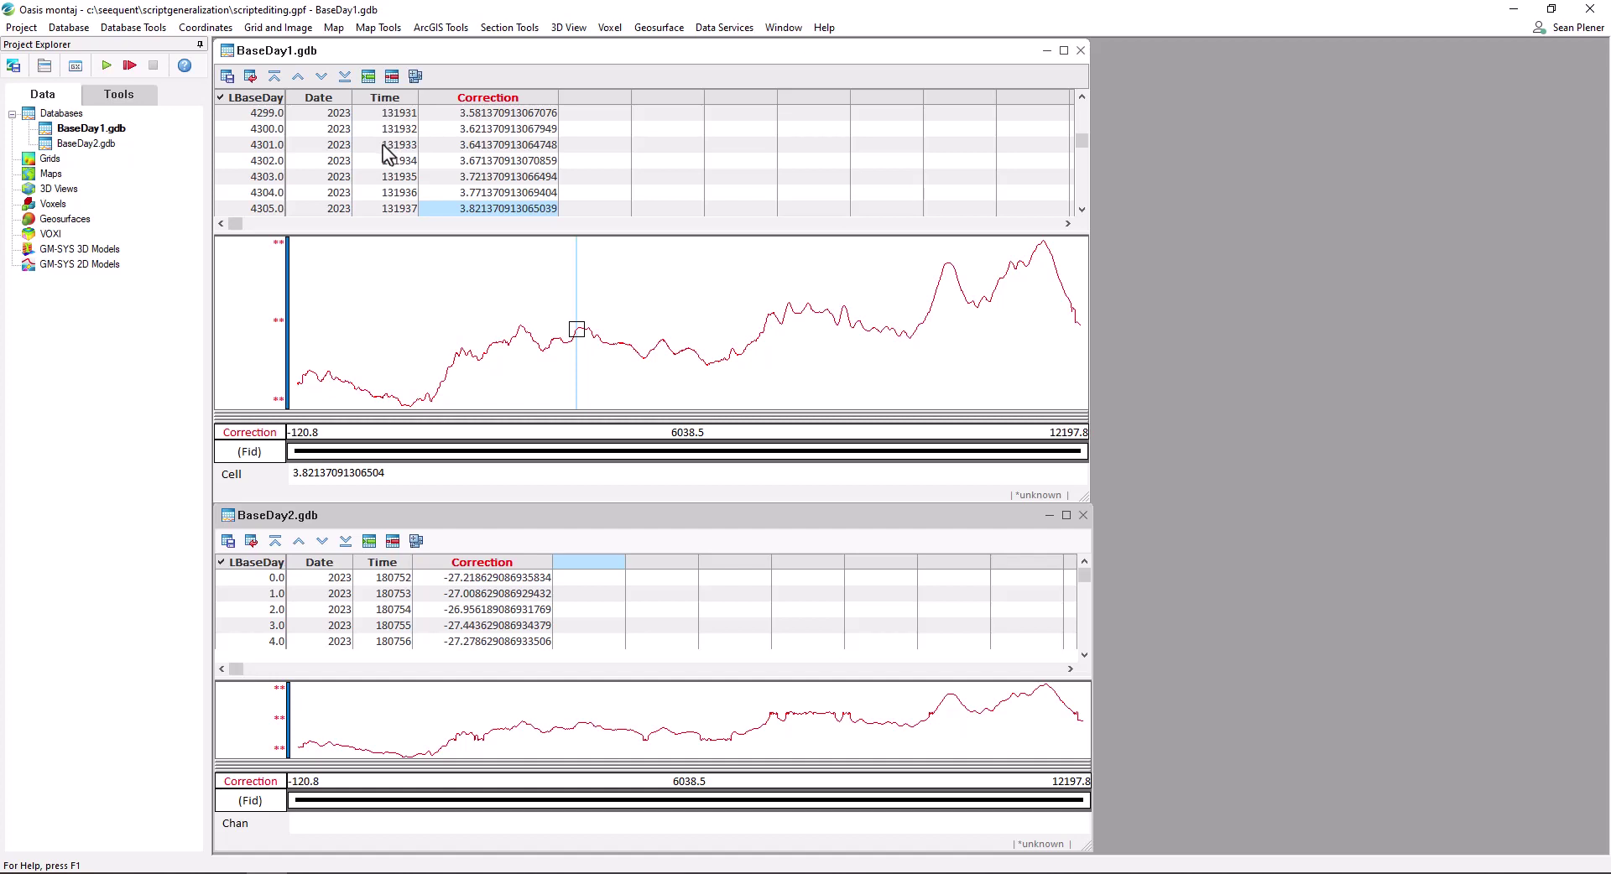
# Step: Run processing.gs on BaseDay1.gdb, set time_units to Time format, then activate BaseDay2.gdb
pyautogui.click(123, 71)
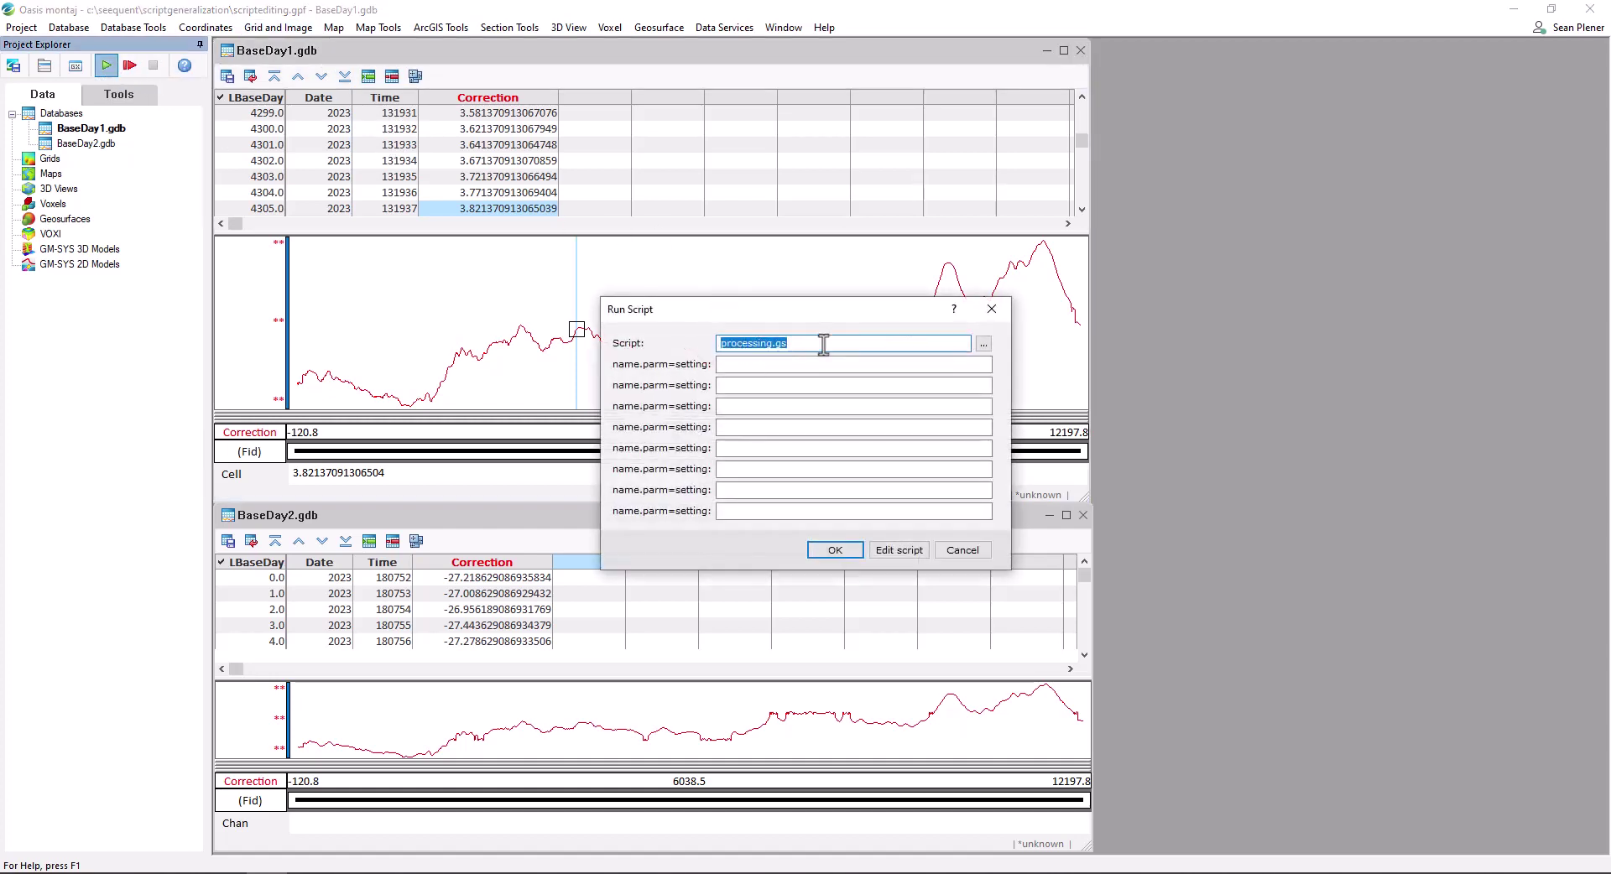
pyautogui.click(835, 551)
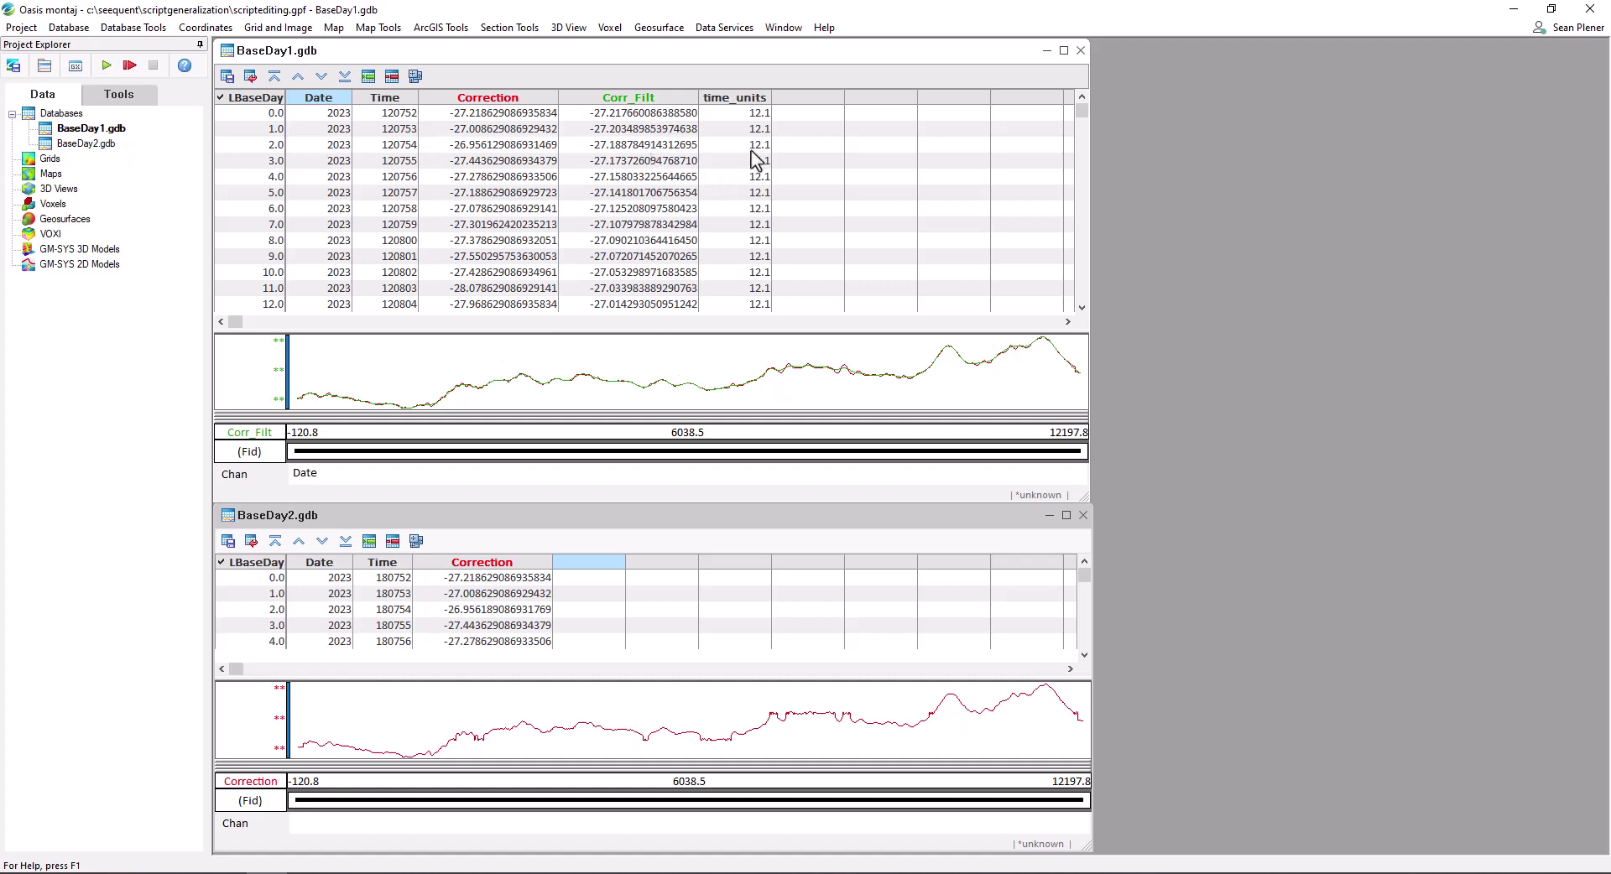
pyautogui.rightClick(741, 105)
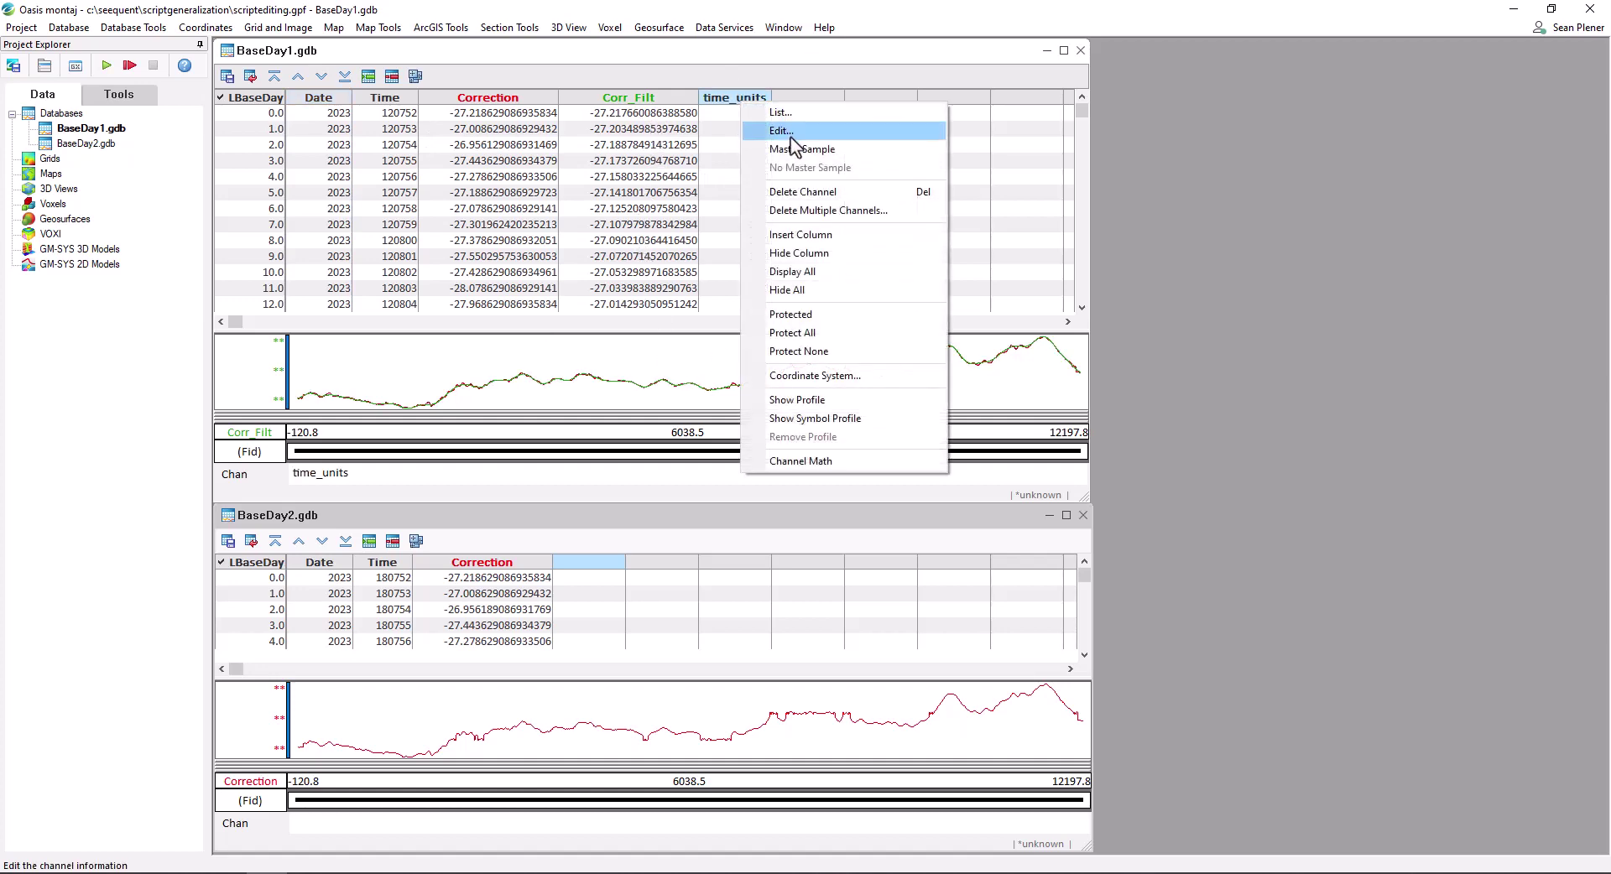
pyautogui.click(793, 134)
pyautogui.click(803, 503)
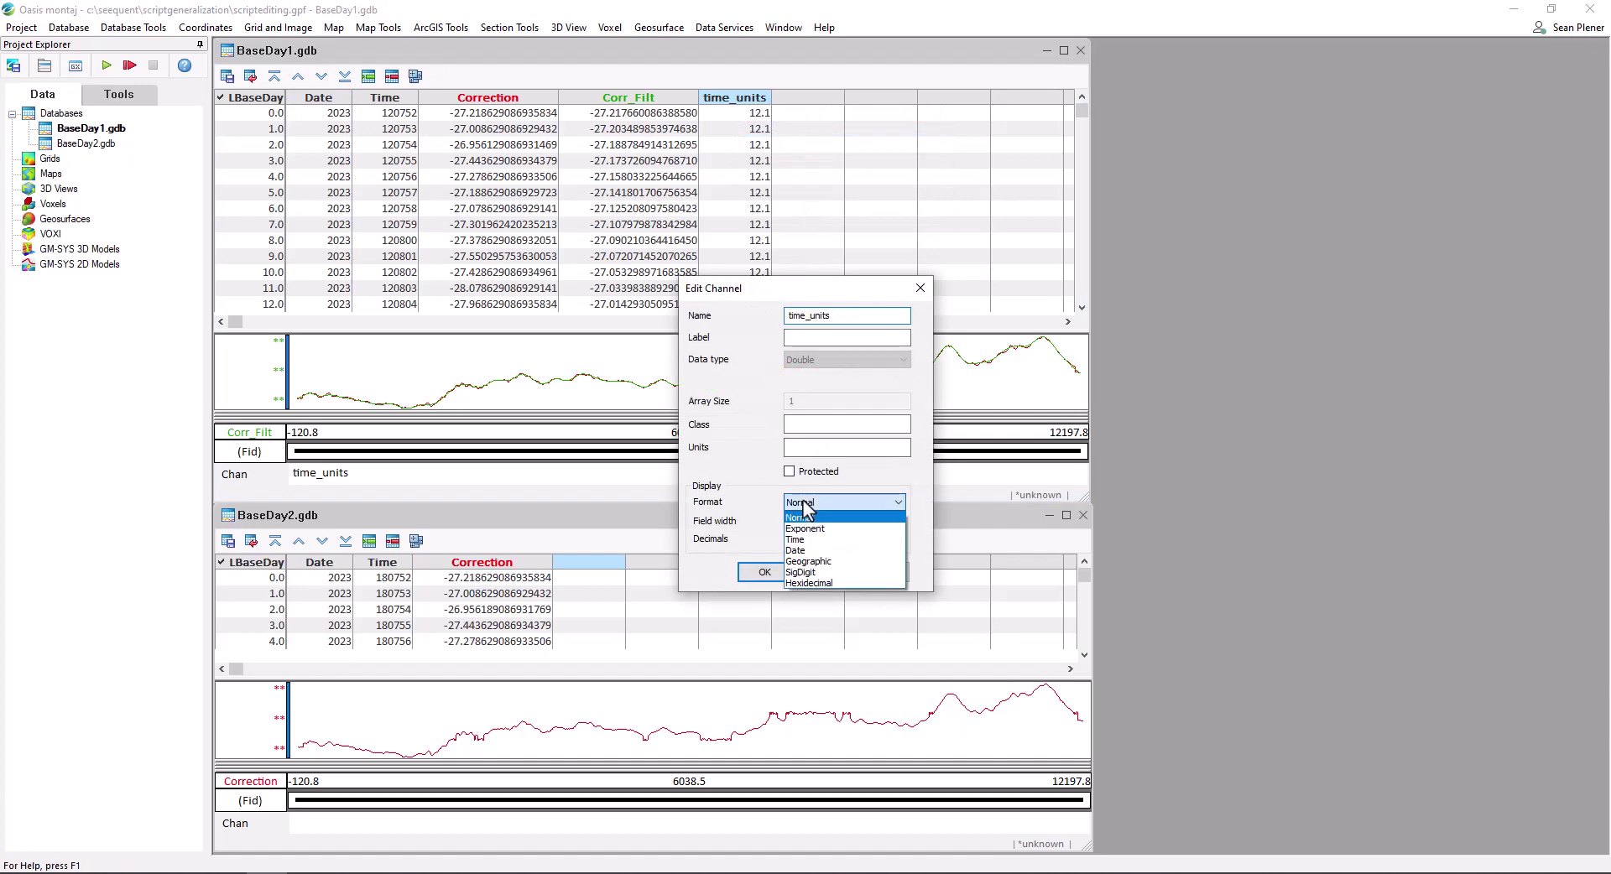
pyautogui.click(803, 543)
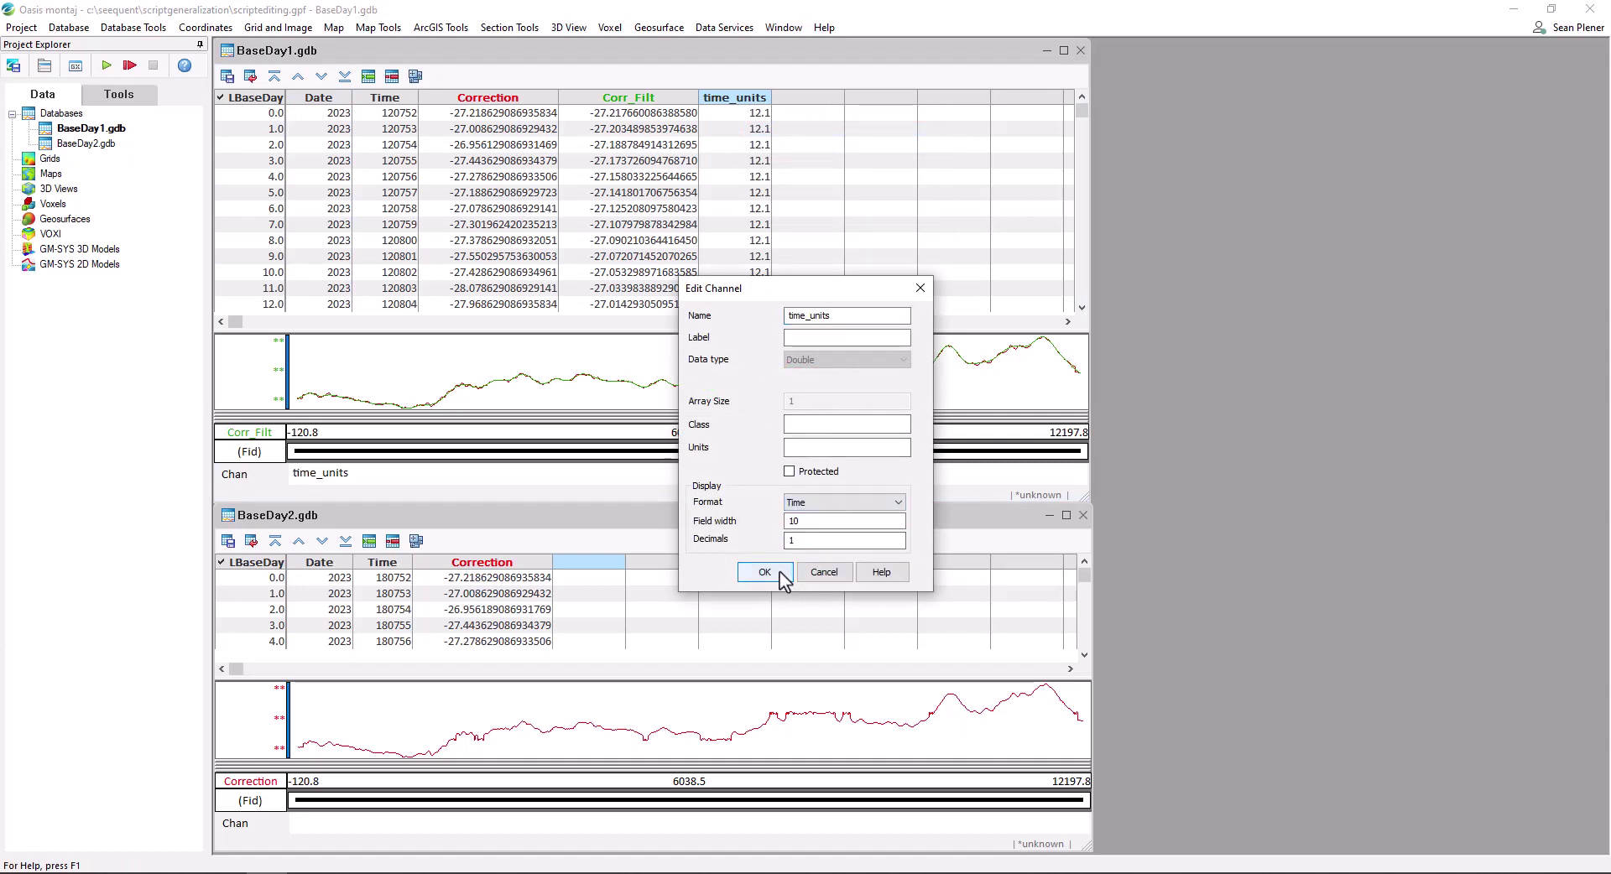
pyautogui.click(779, 571)
pyautogui.click(601, 527)
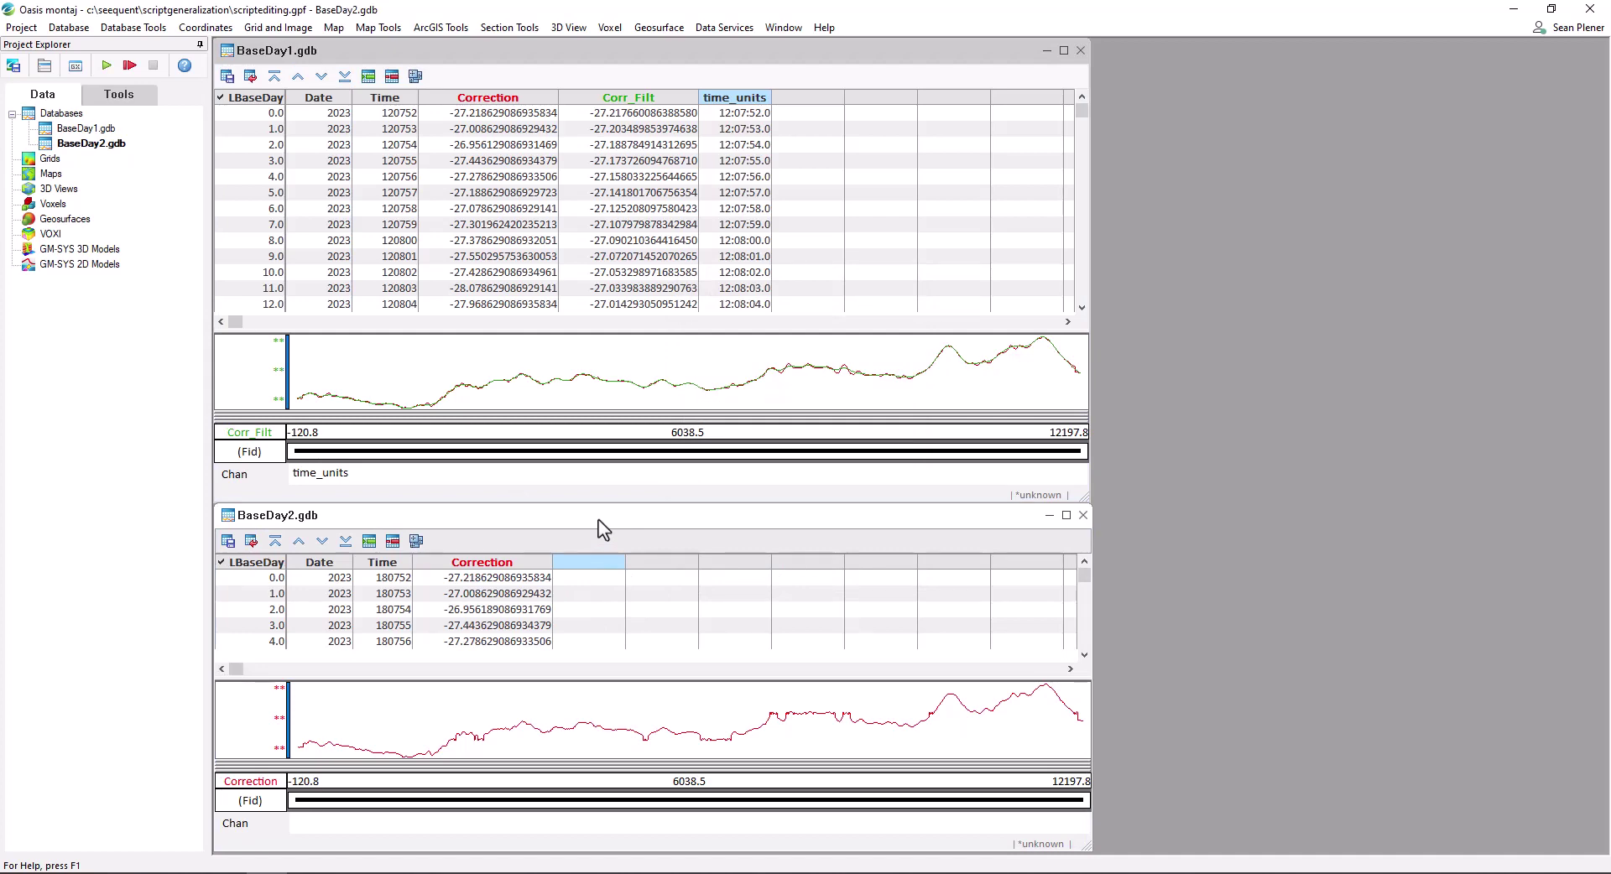
pyautogui.click(106, 65)
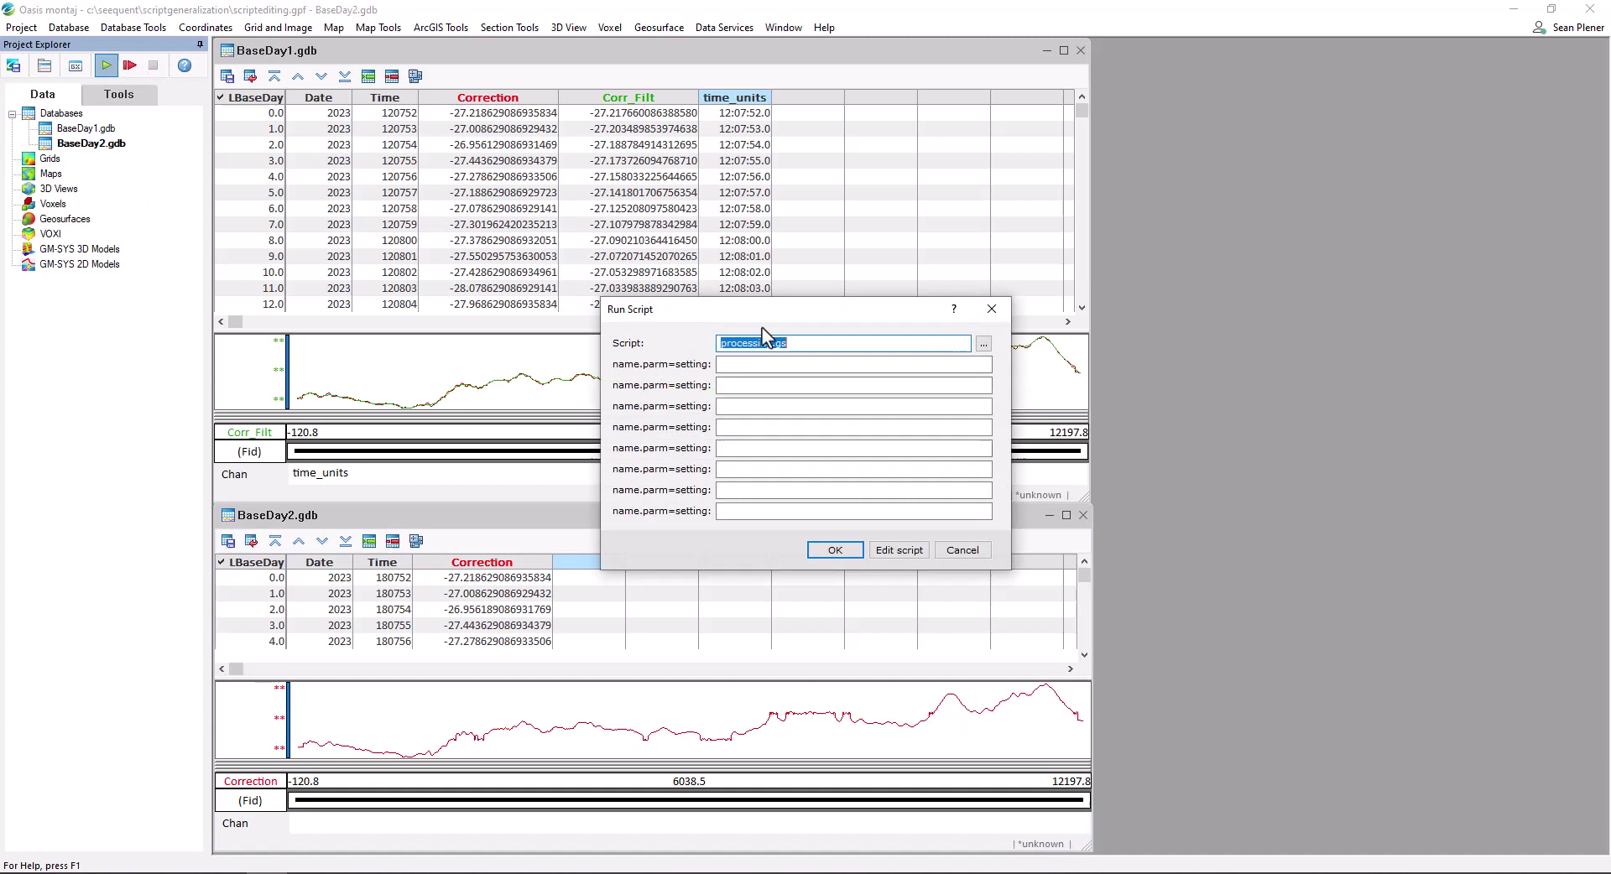
pyautogui.click(835, 549)
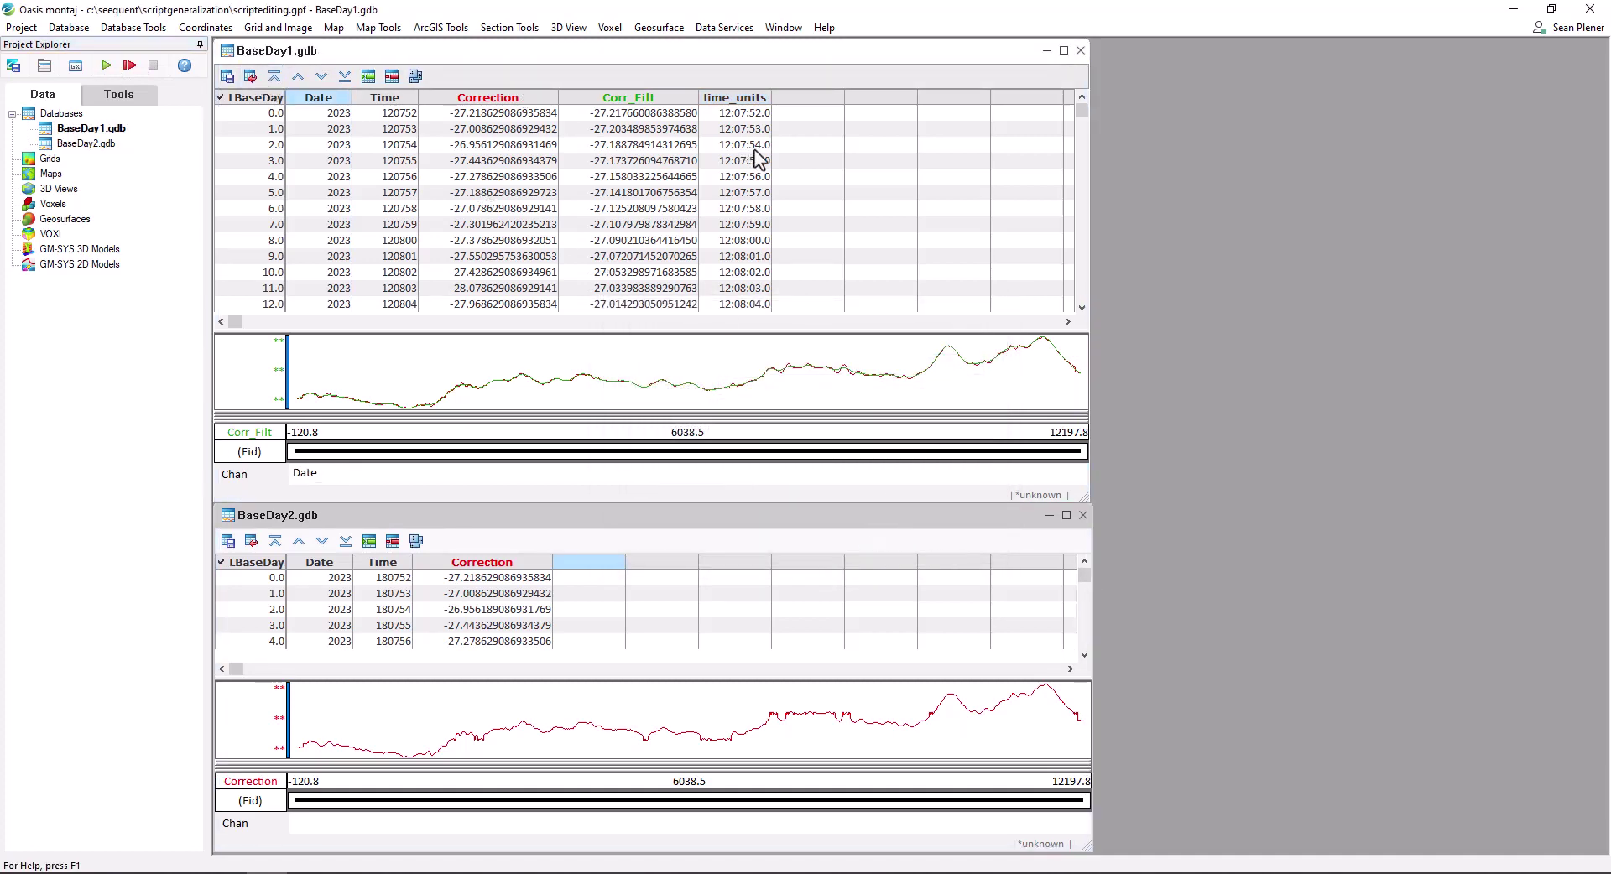
pyautogui.click(495, 167)
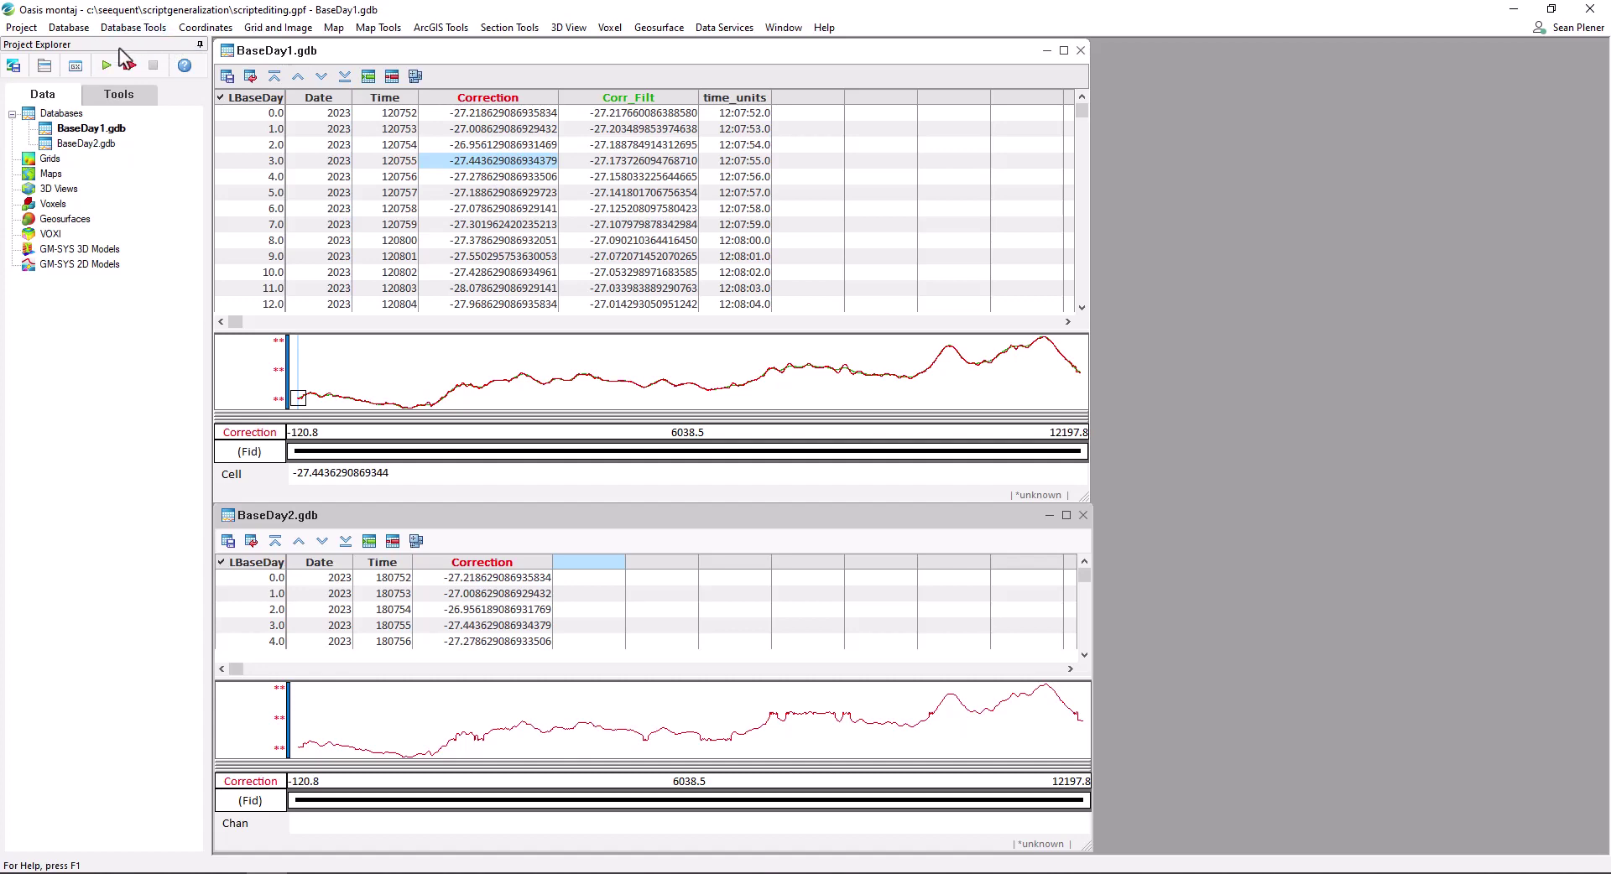
# Step: Open processing.gs in Notepad from the Run Script dialog's Edit script option
pyautogui.click(107, 83)
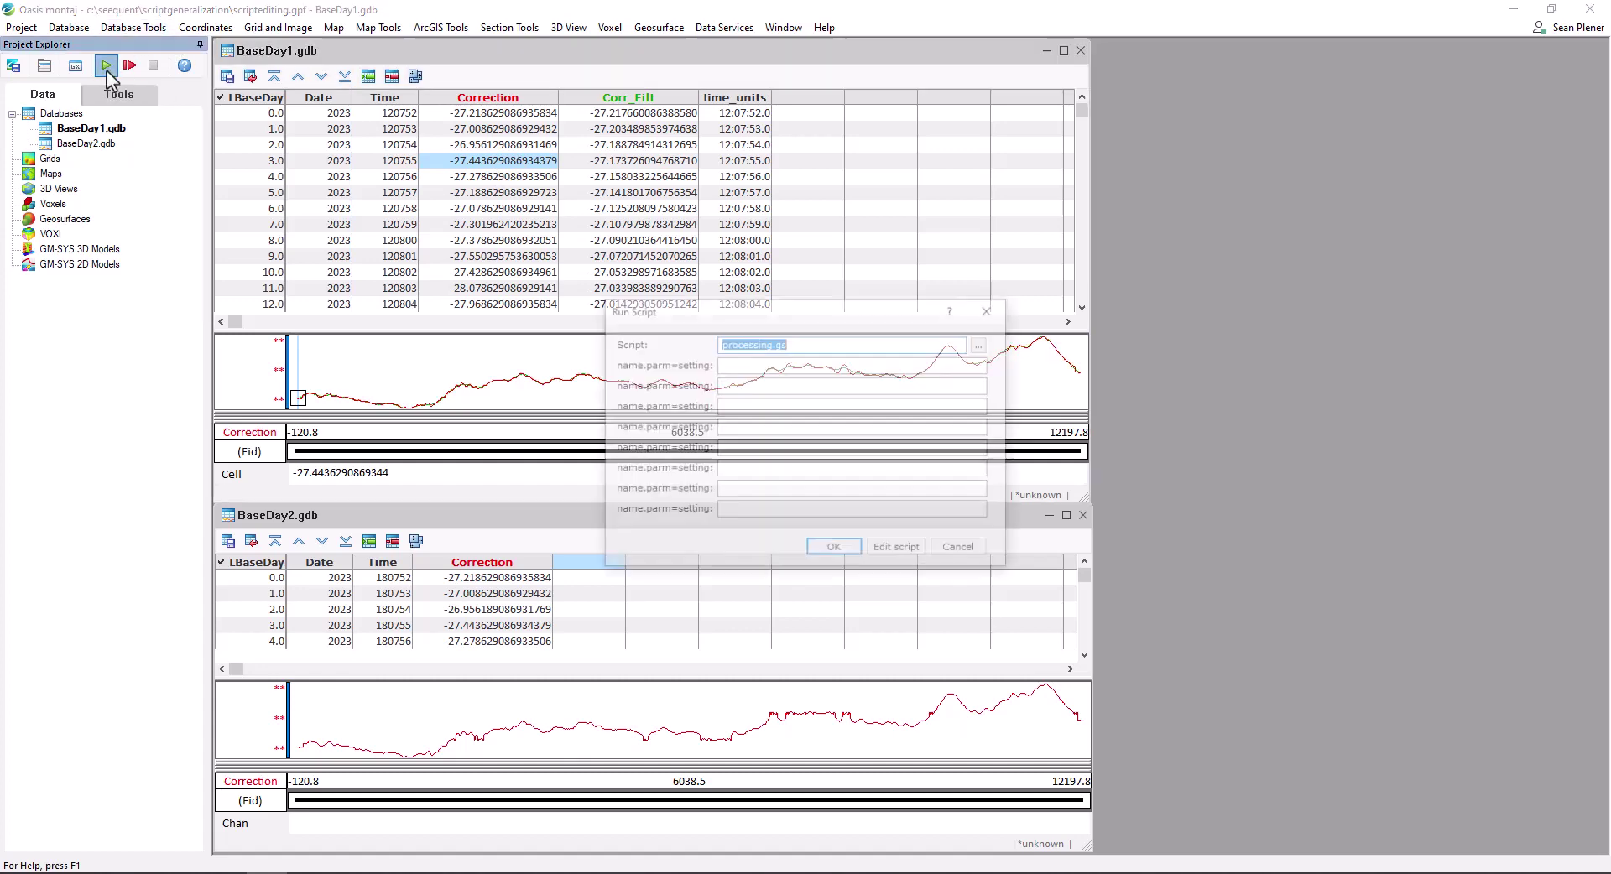
pyautogui.click(790, 345)
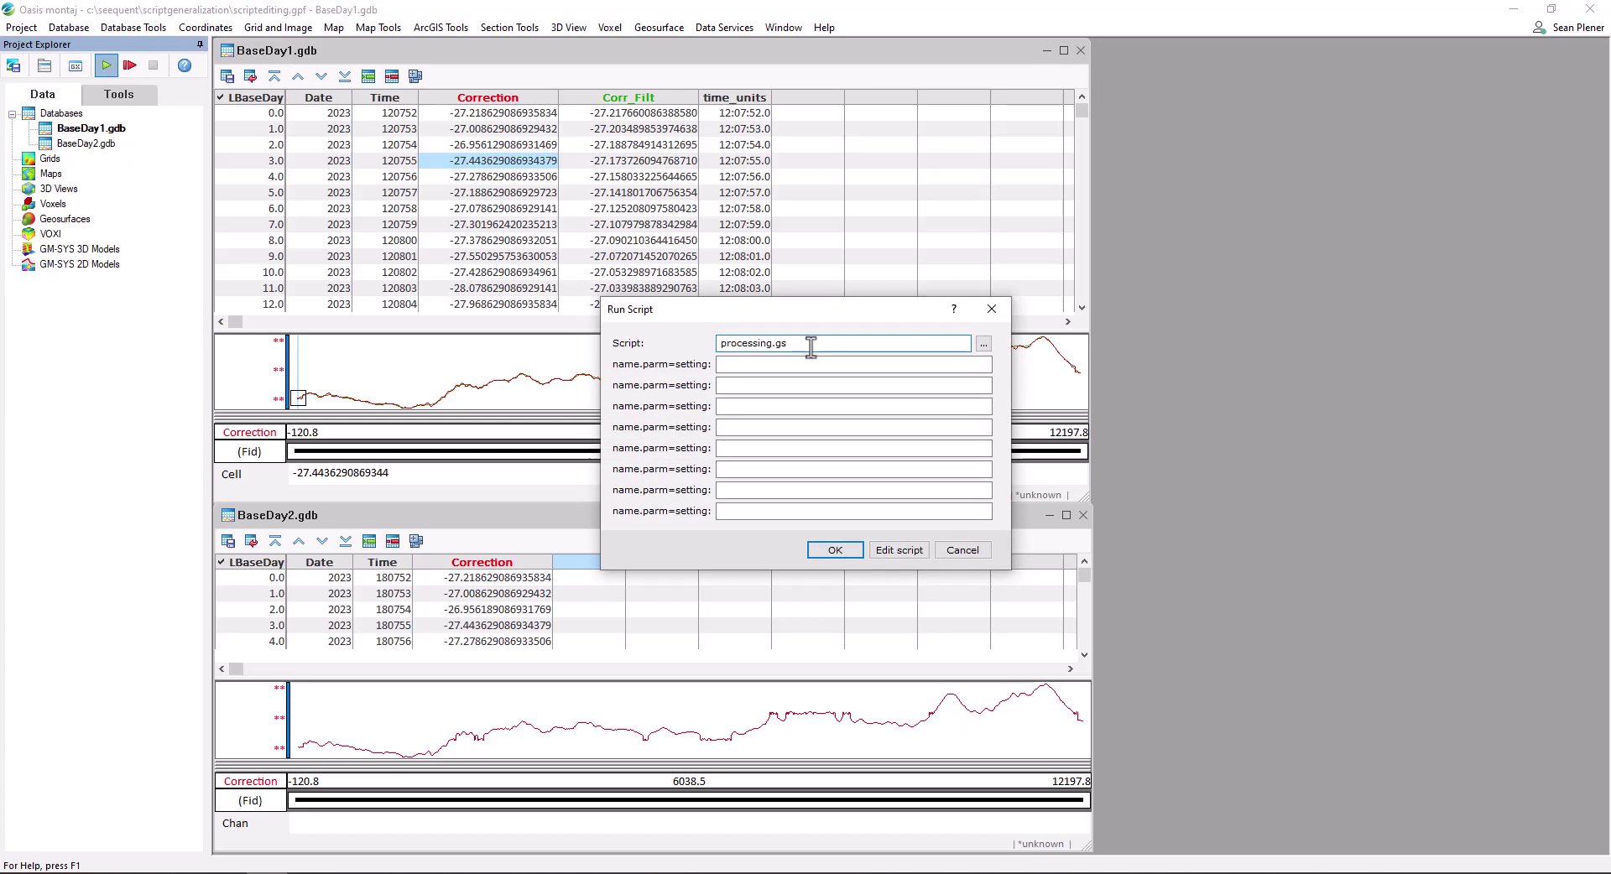
pyautogui.click(890, 551)
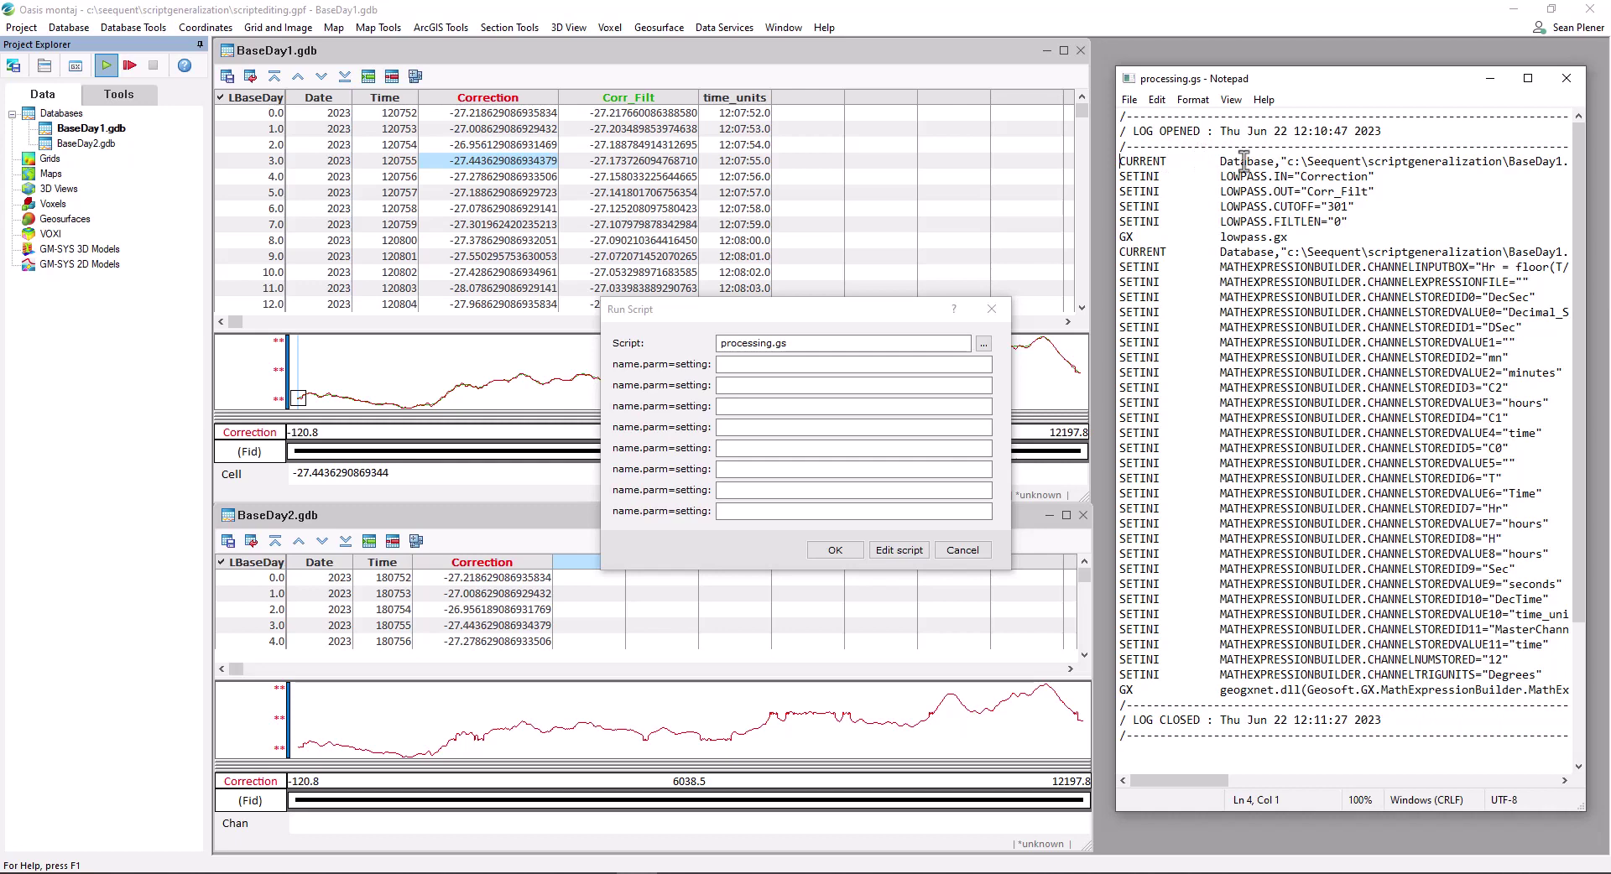
# Step: Prefix each CURRENT database line in processing.gs with '/' and save the script
pyautogui.moveTo(1195, 776)
pyautogui.mouseDown()
pyautogui.moveTo(1251, 782)
pyautogui.moveTo(1198, 789)
pyautogui.mouseUp()
pyautogui.write('/')
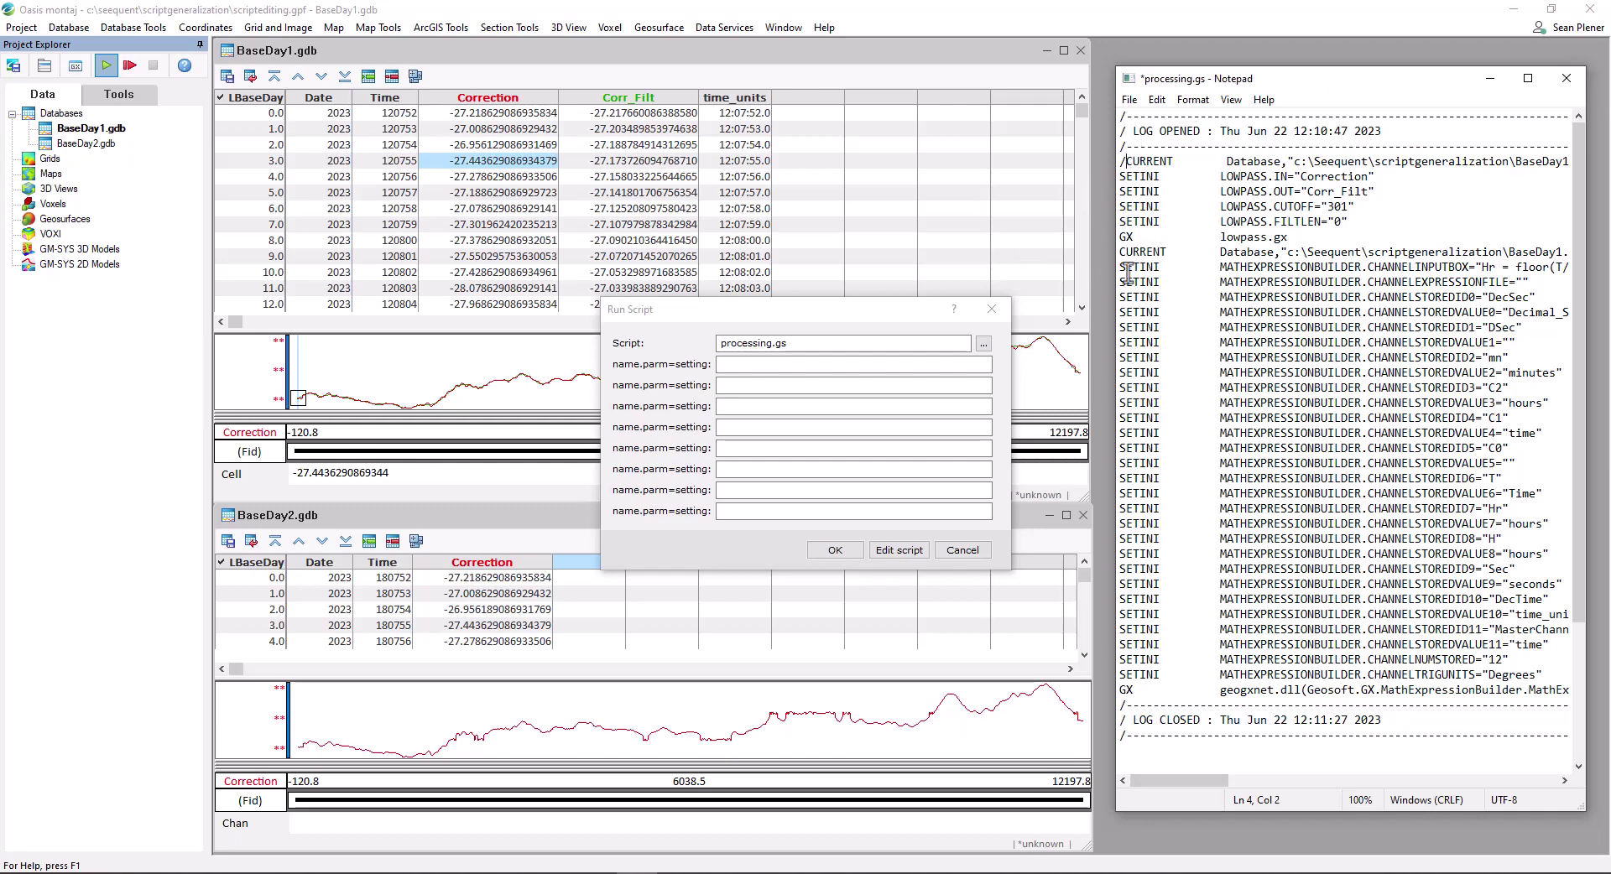
pyautogui.scroll(-4, 1128, 276)
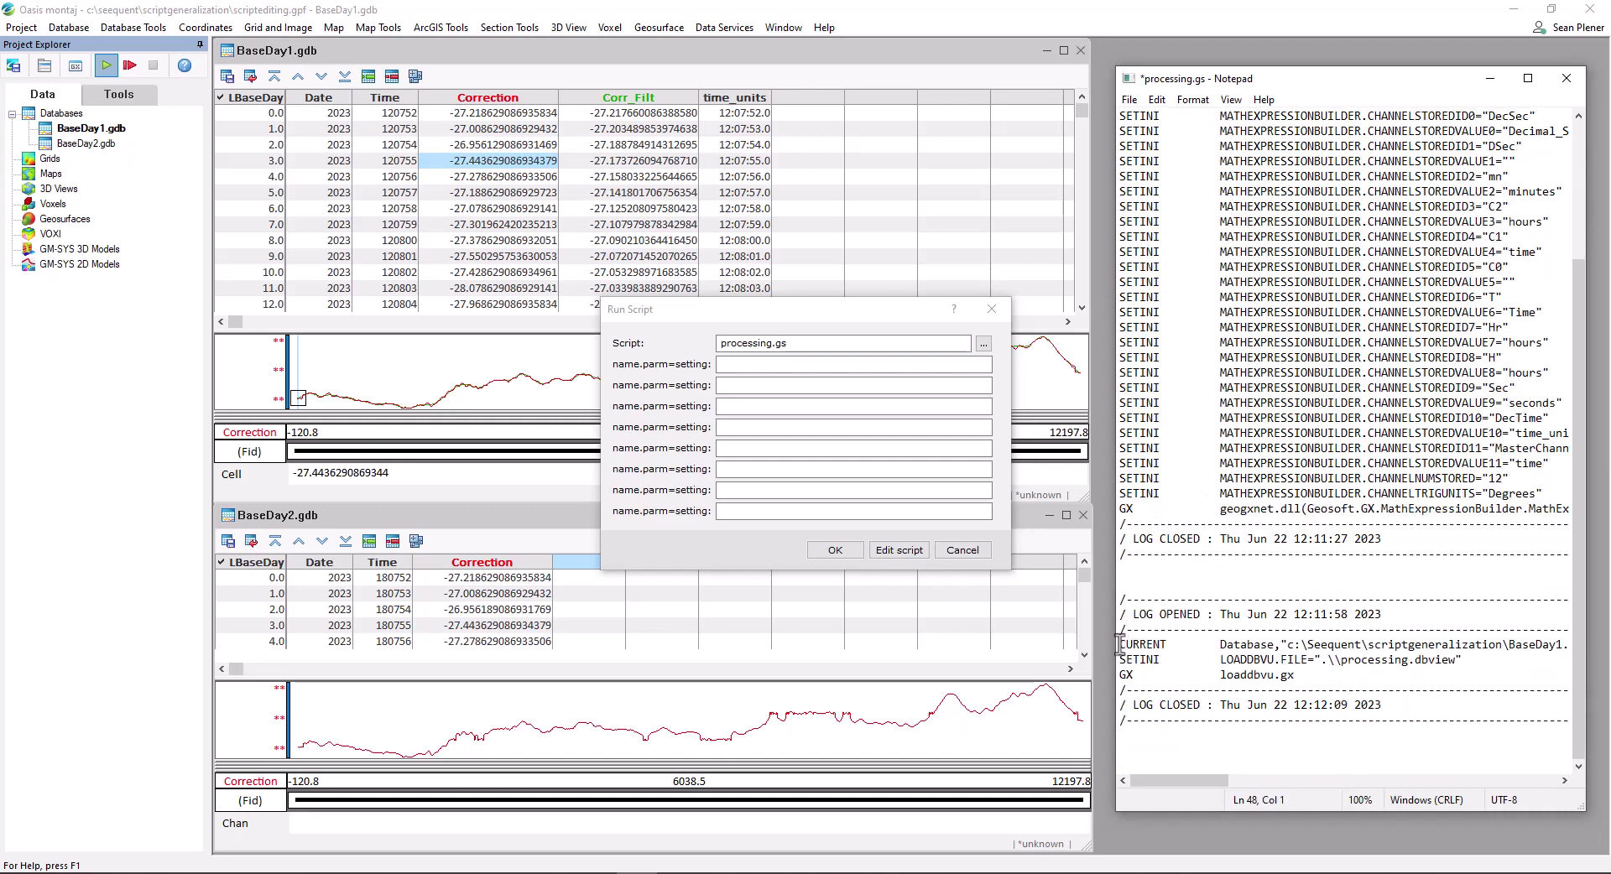
pyautogui.write('/')
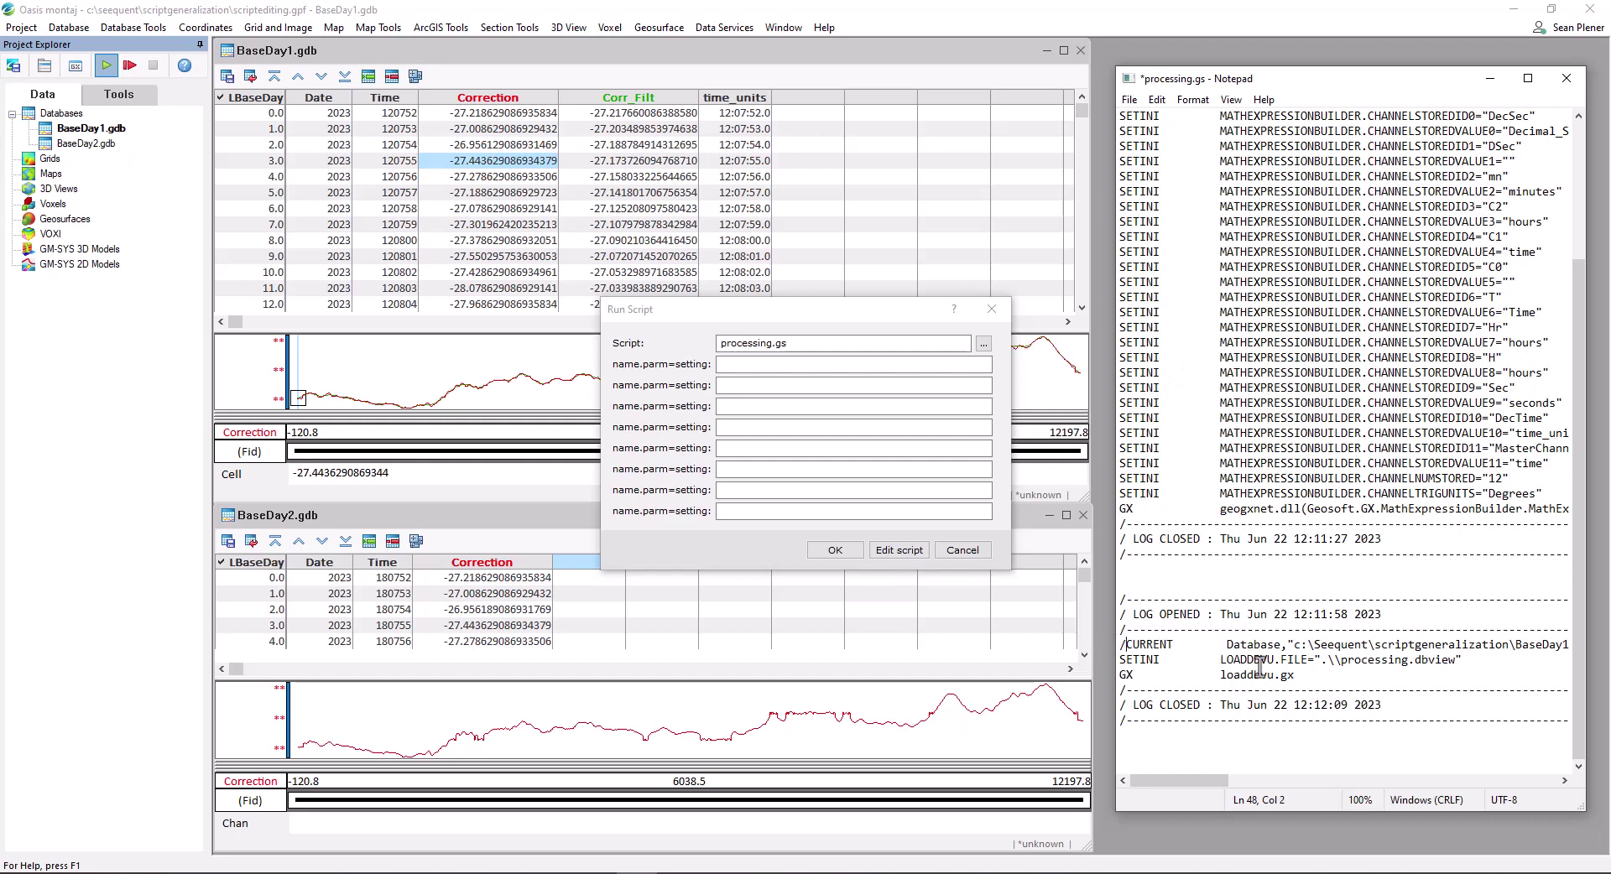
pyautogui.scroll(4, 1259, 667)
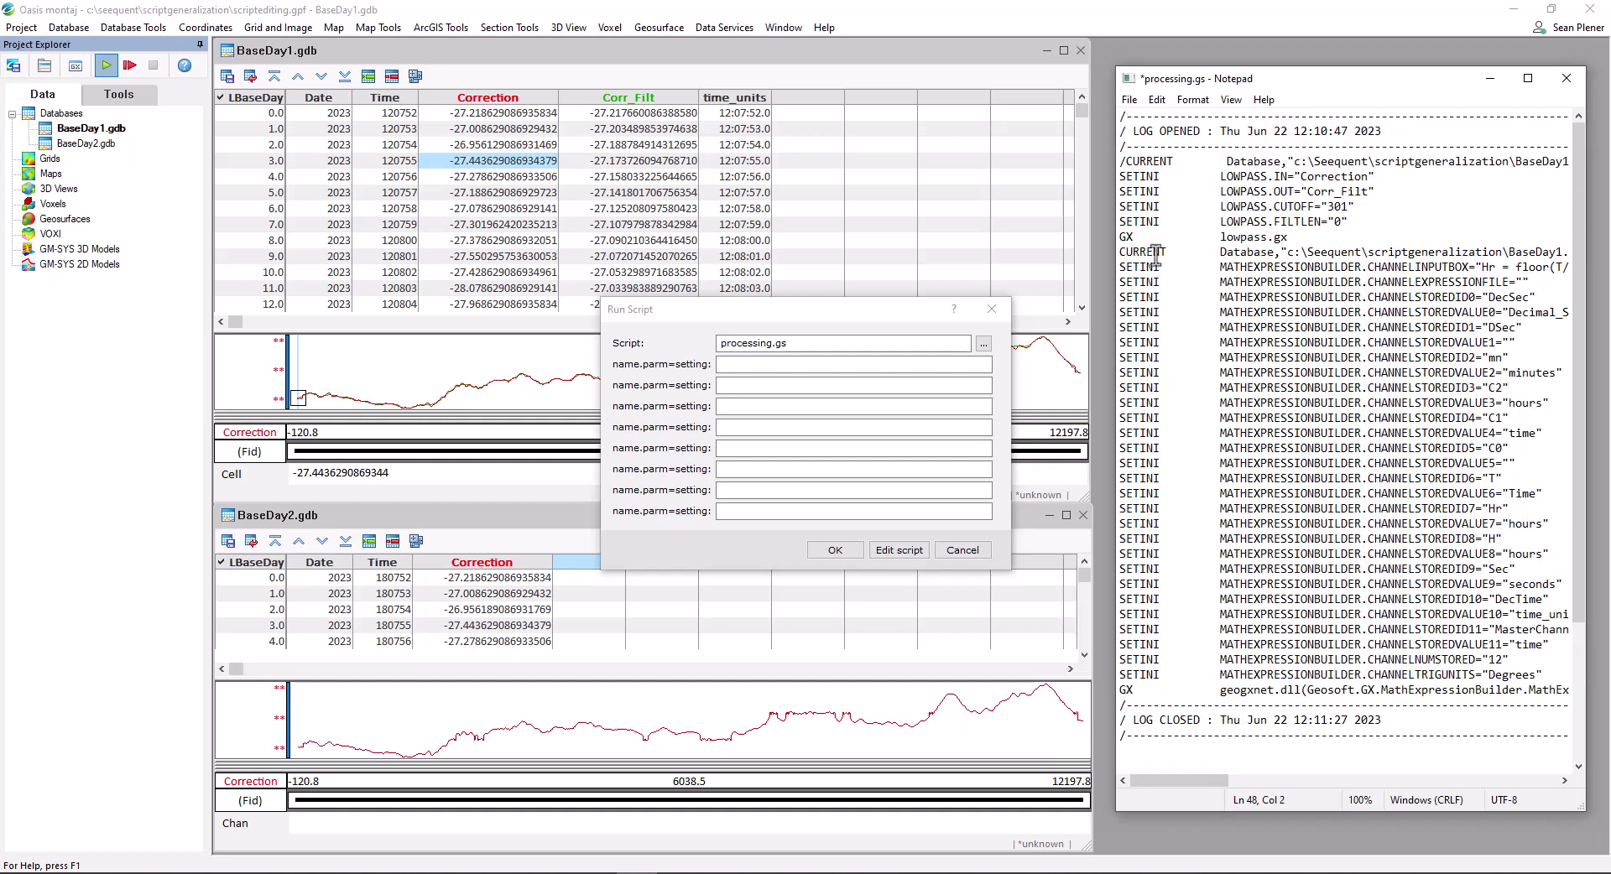
pyautogui.write('/')
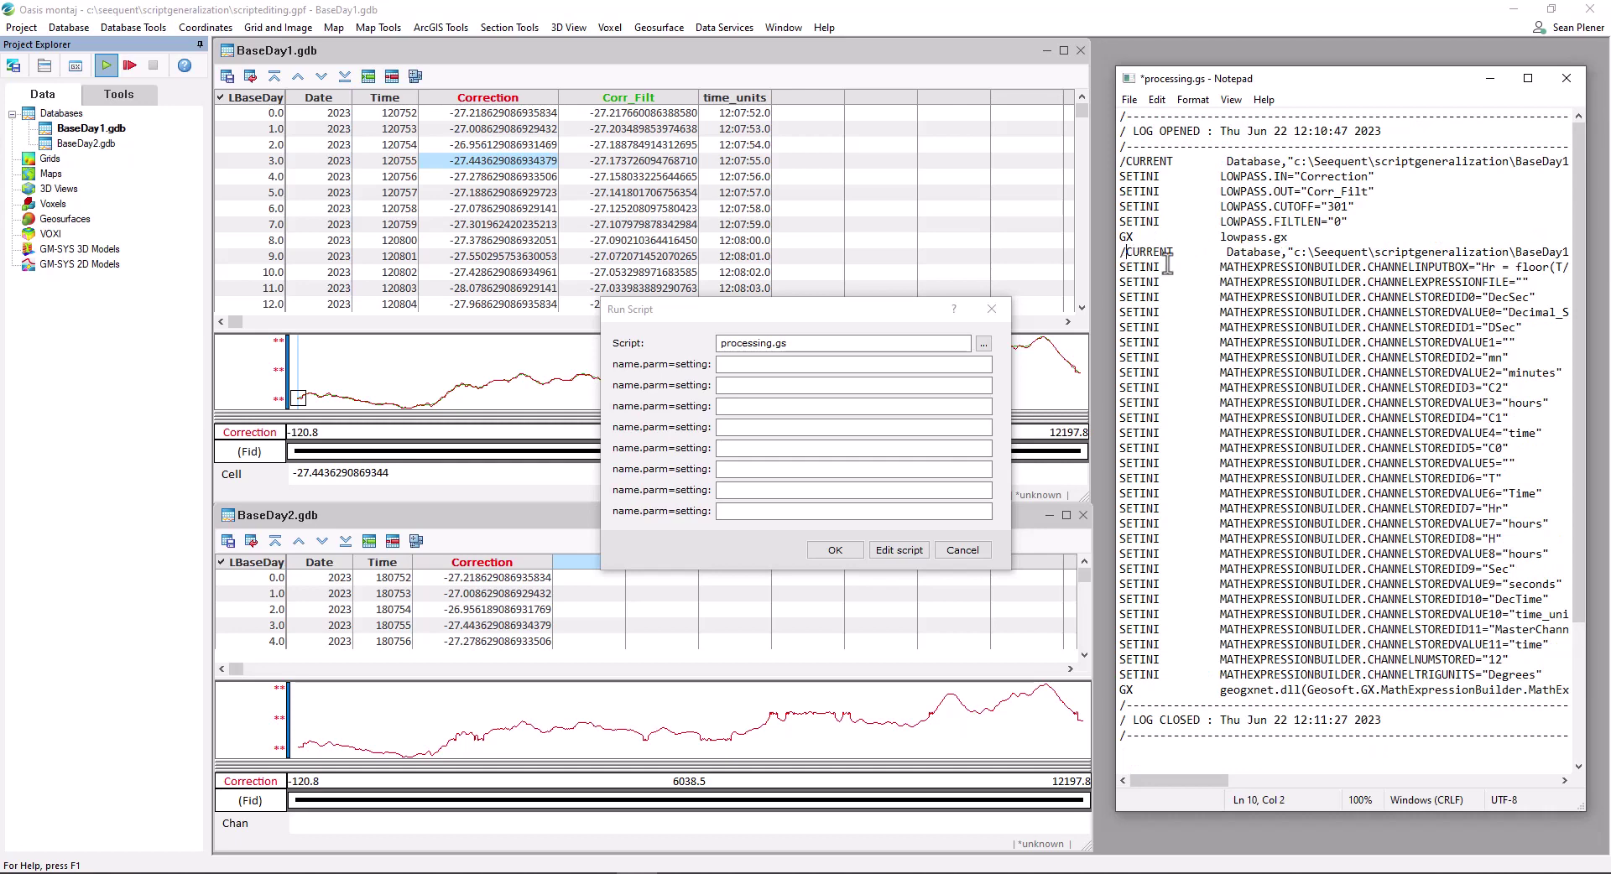
pyautogui.click(1129, 99)
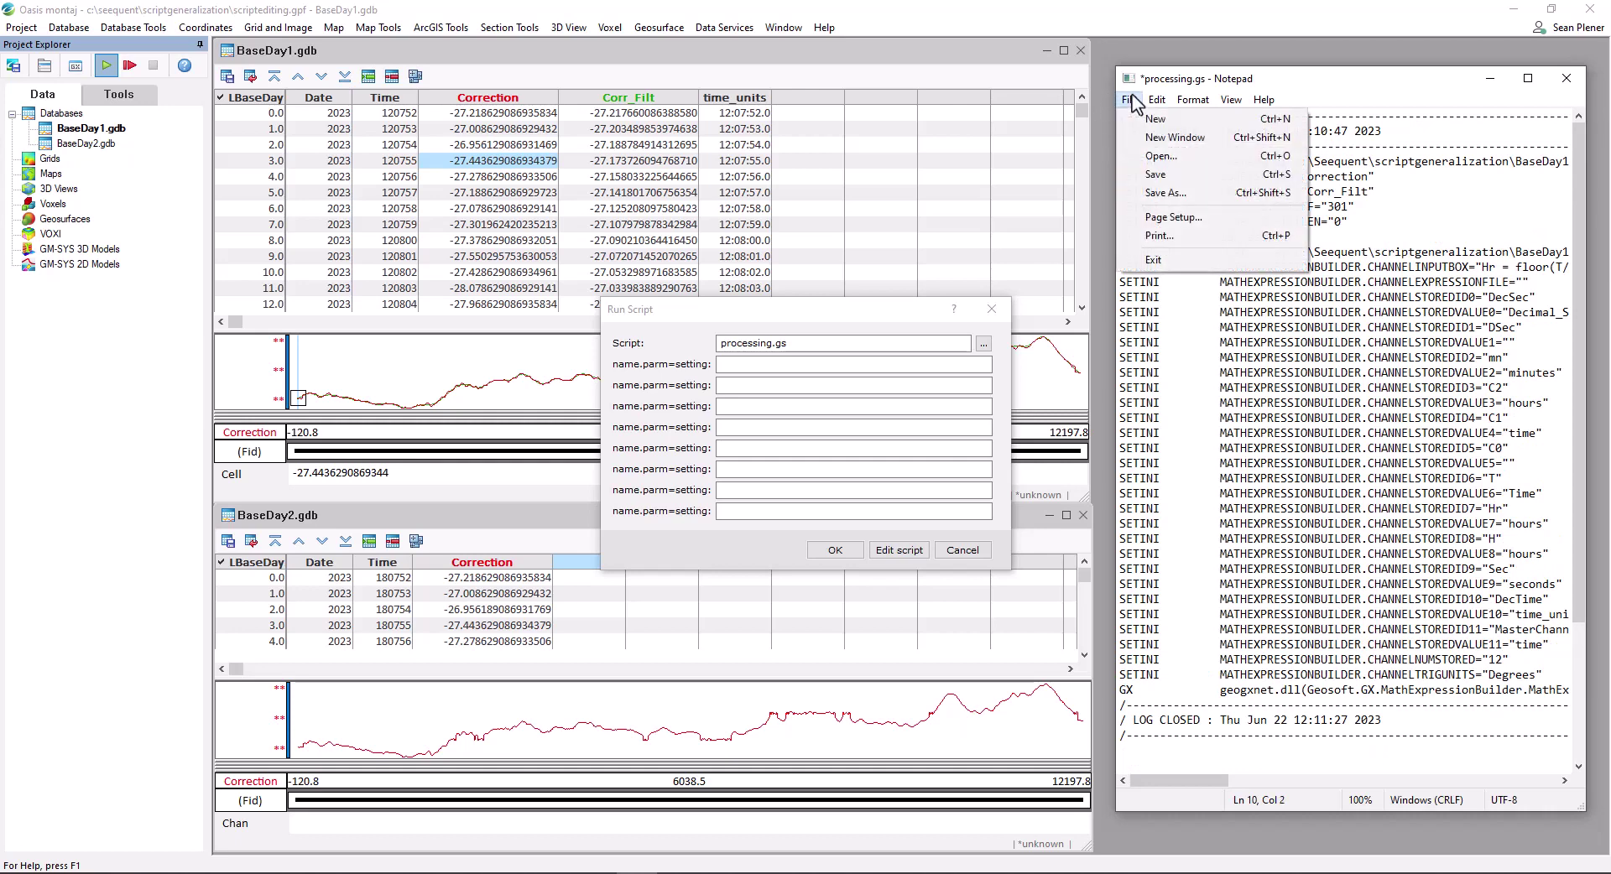
pyautogui.click(1159, 176)
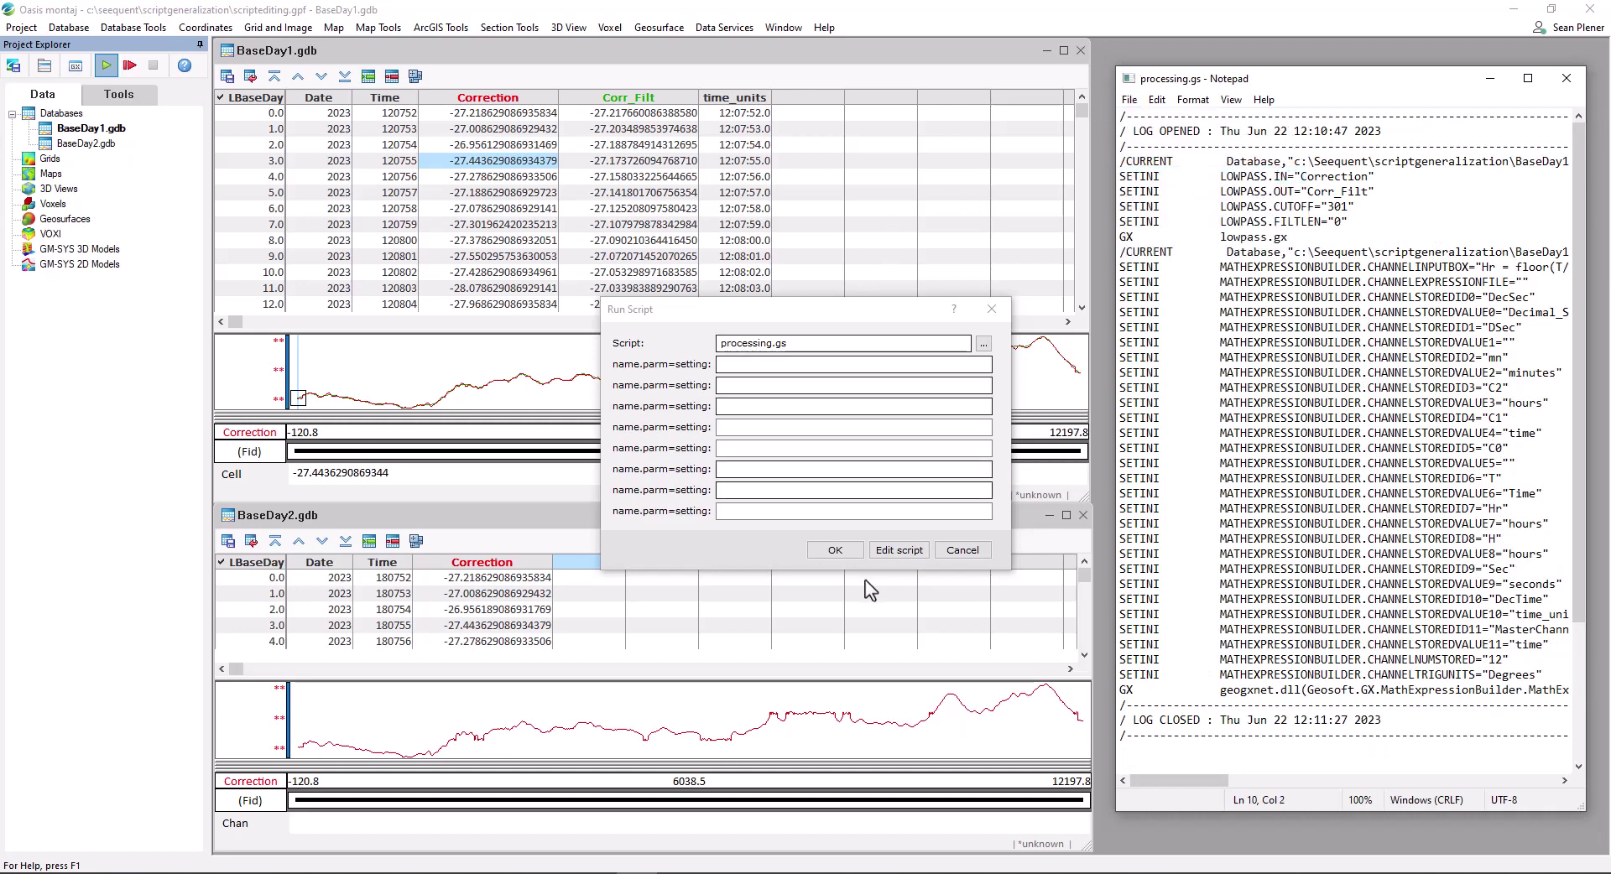
# Step: Cancel the pending run, make BaseDay2.gdb active, and run processing.gs on it
pyautogui.click(957, 555)
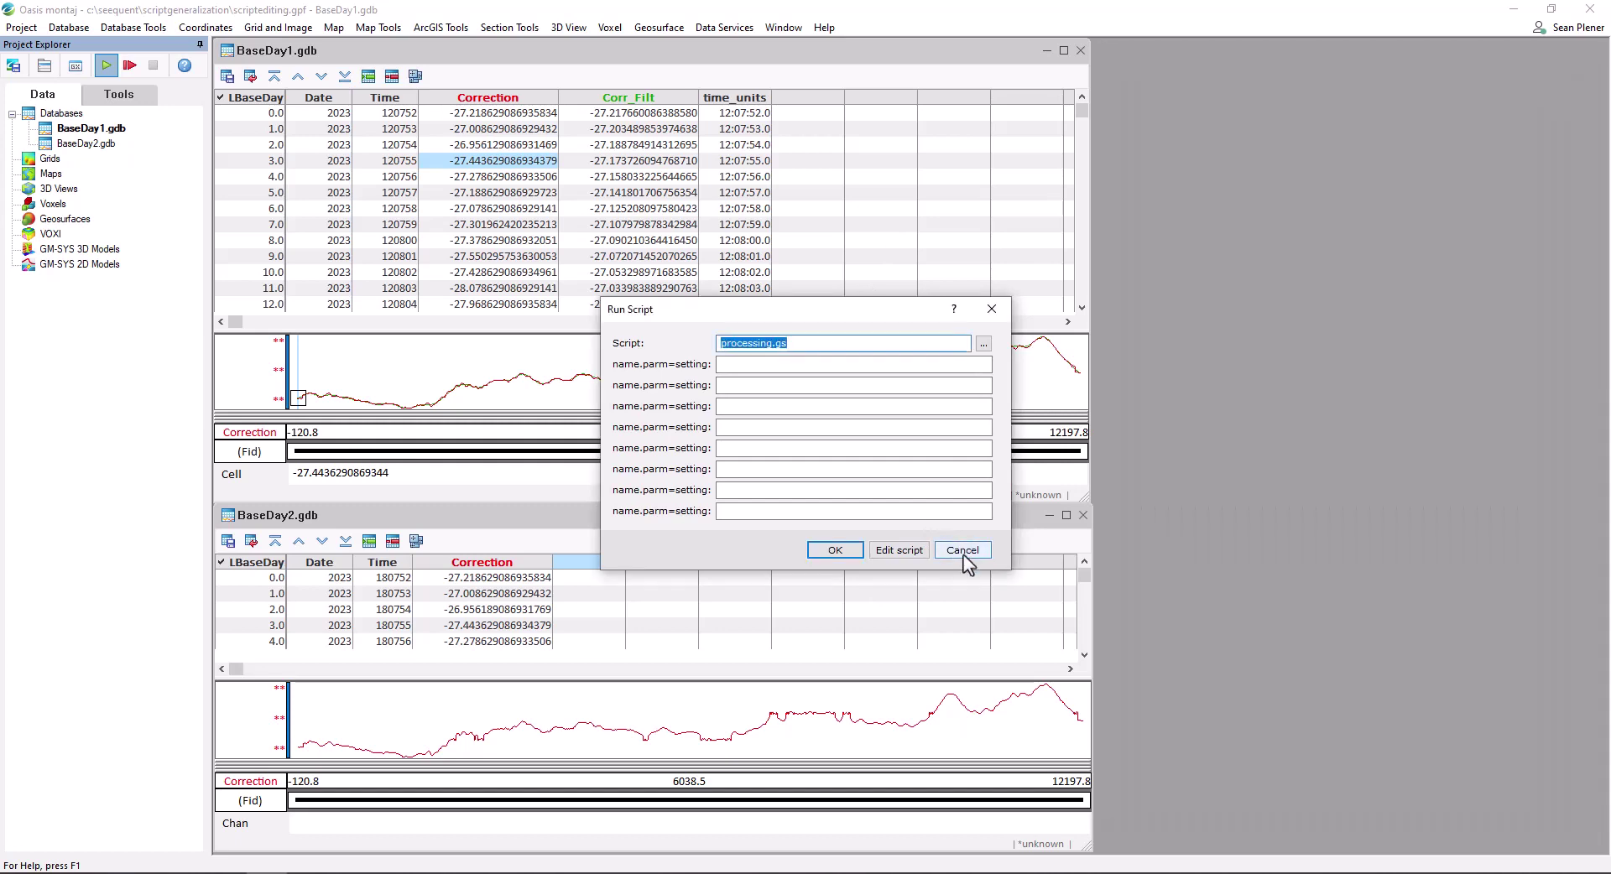
pyautogui.click(963, 554)
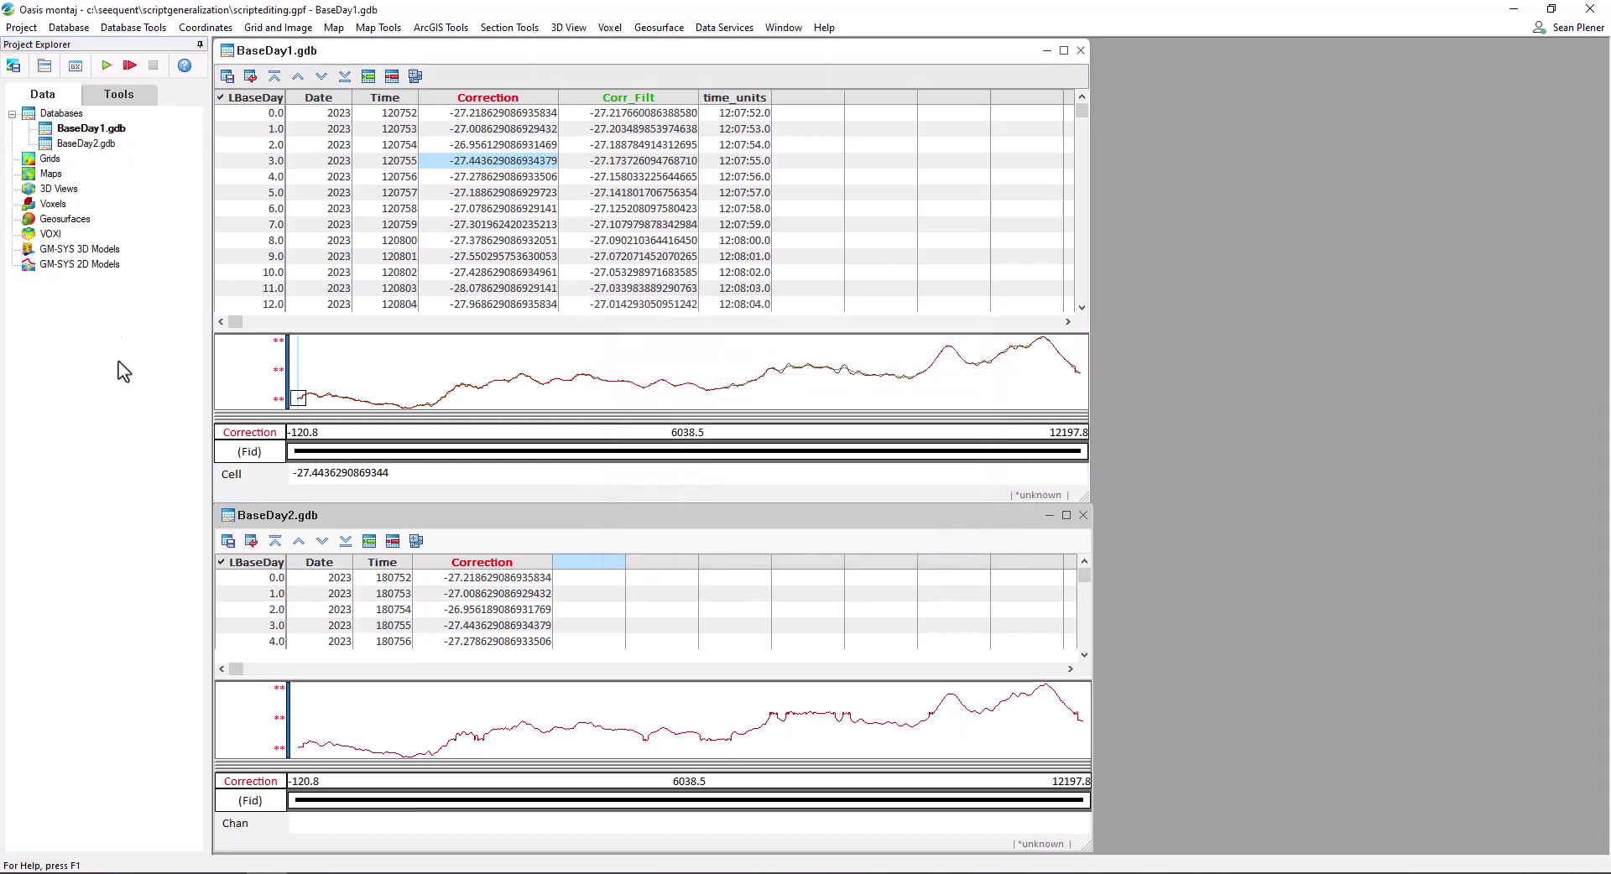
pyautogui.moveTo(379, 522); pyautogui.dragTo(83, 70)
pyautogui.click(107, 65)
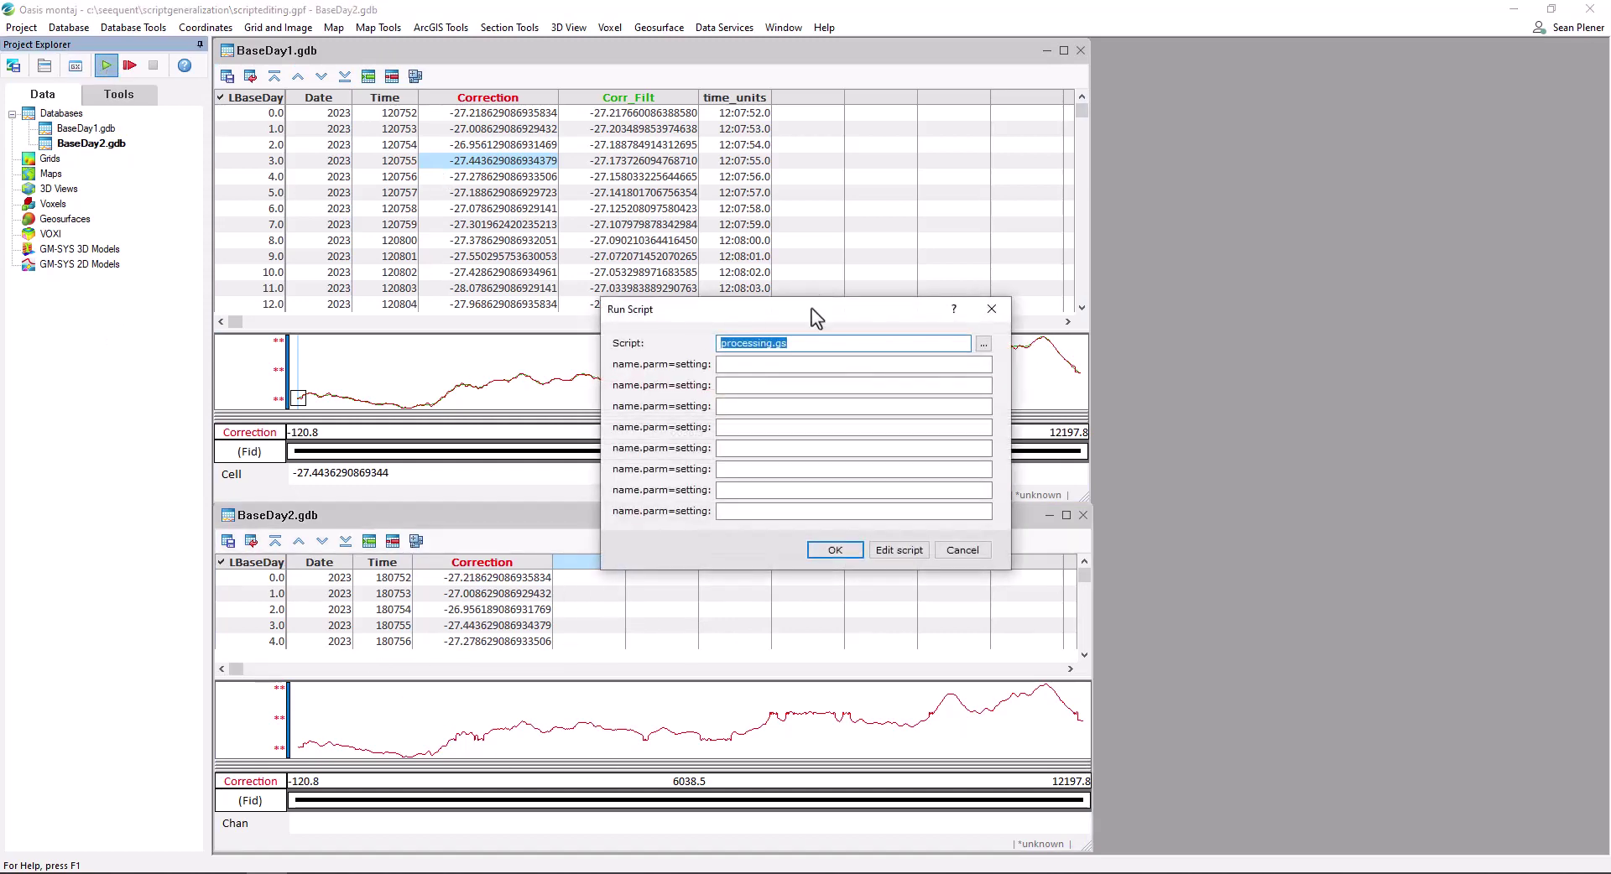
pyautogui.click(835, 551)
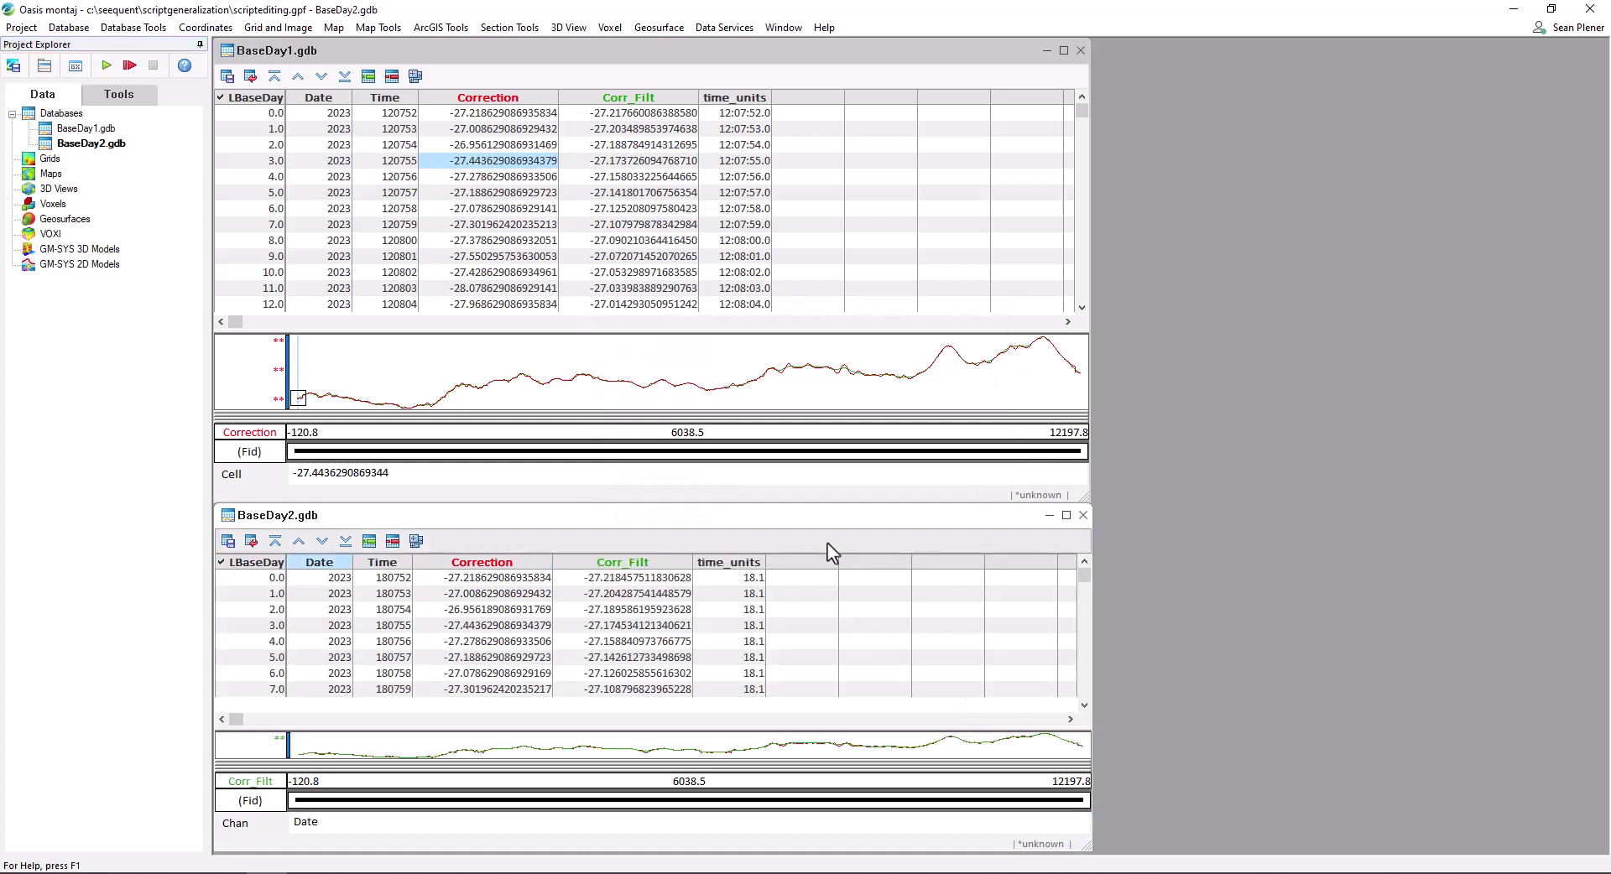
# Step: Display BaseDay2's time_units channel in Time format and enlarge its profile graph
pyautogui.rightClick(749, 564)
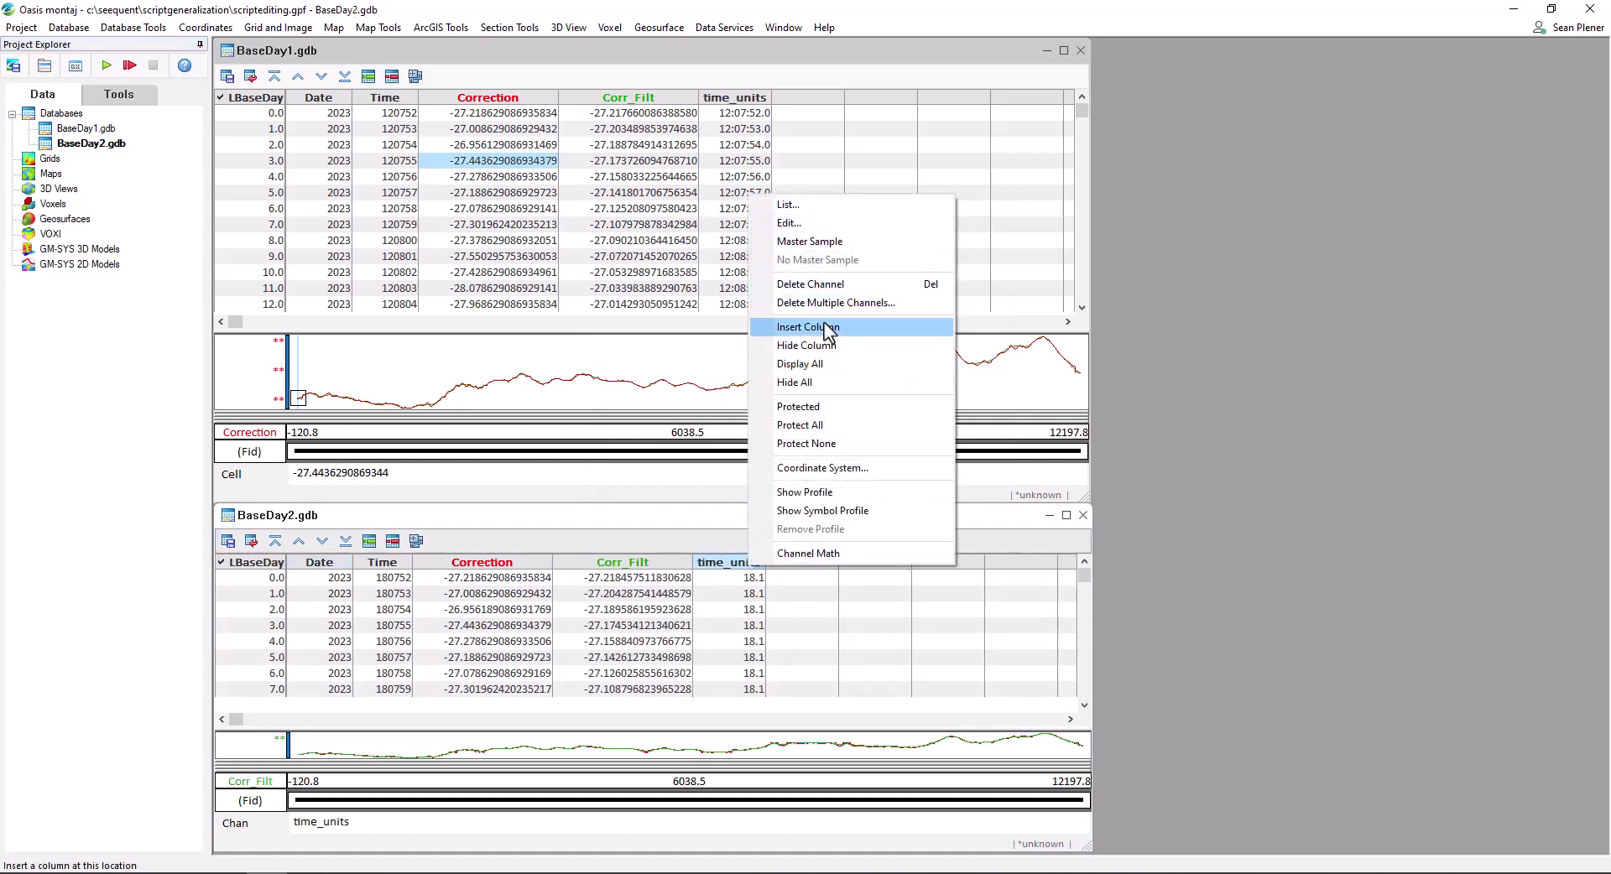
pyautogui.click(793, 223)
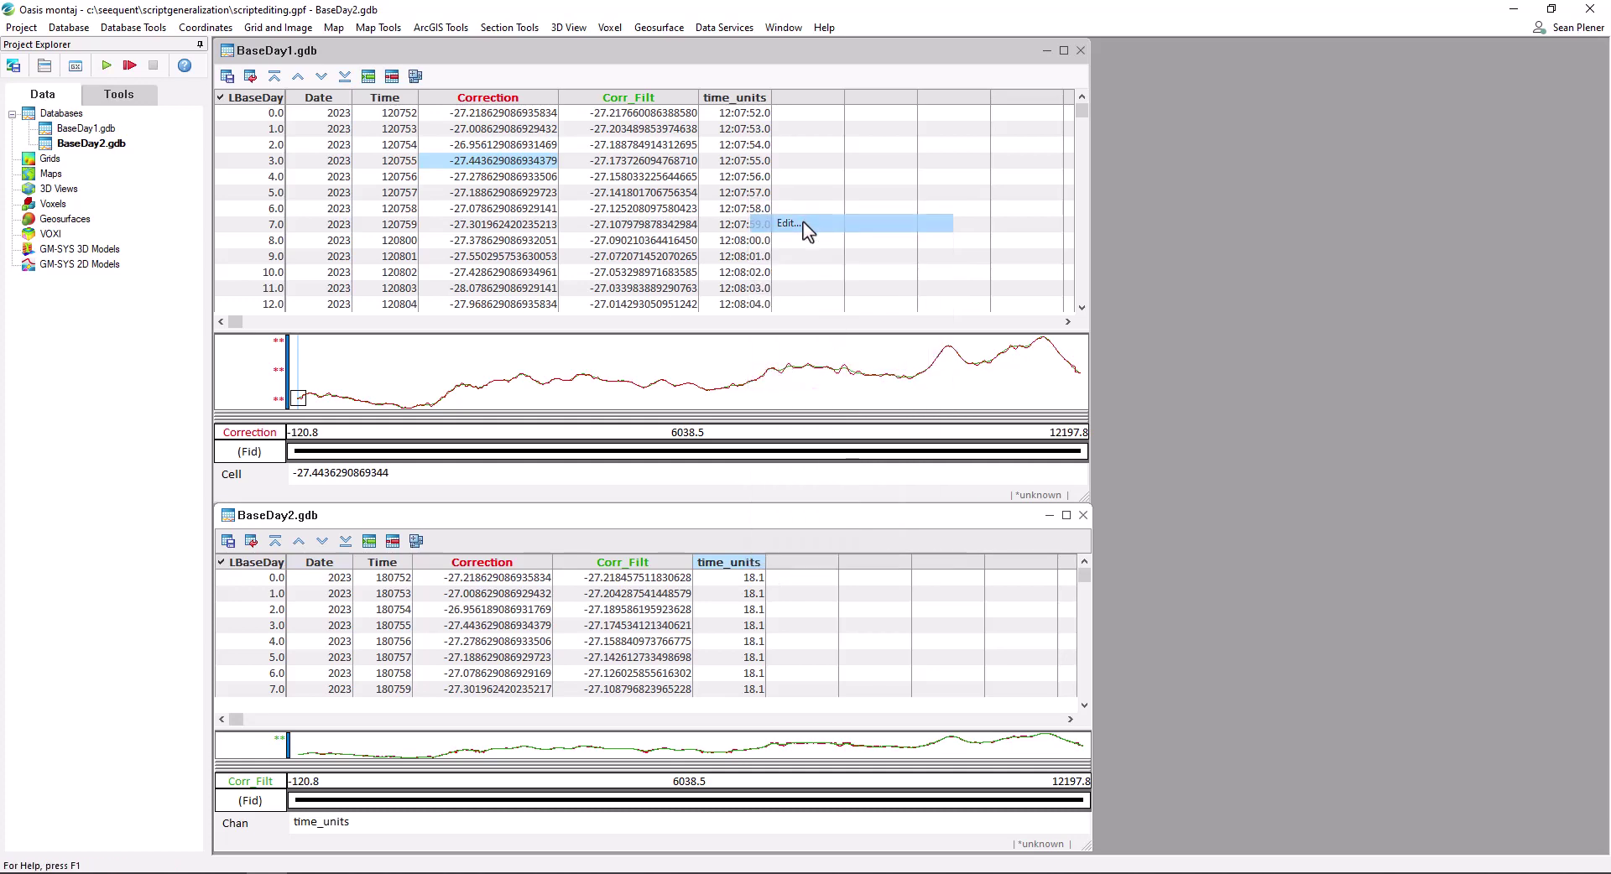
pyautogui.click(831, 502)
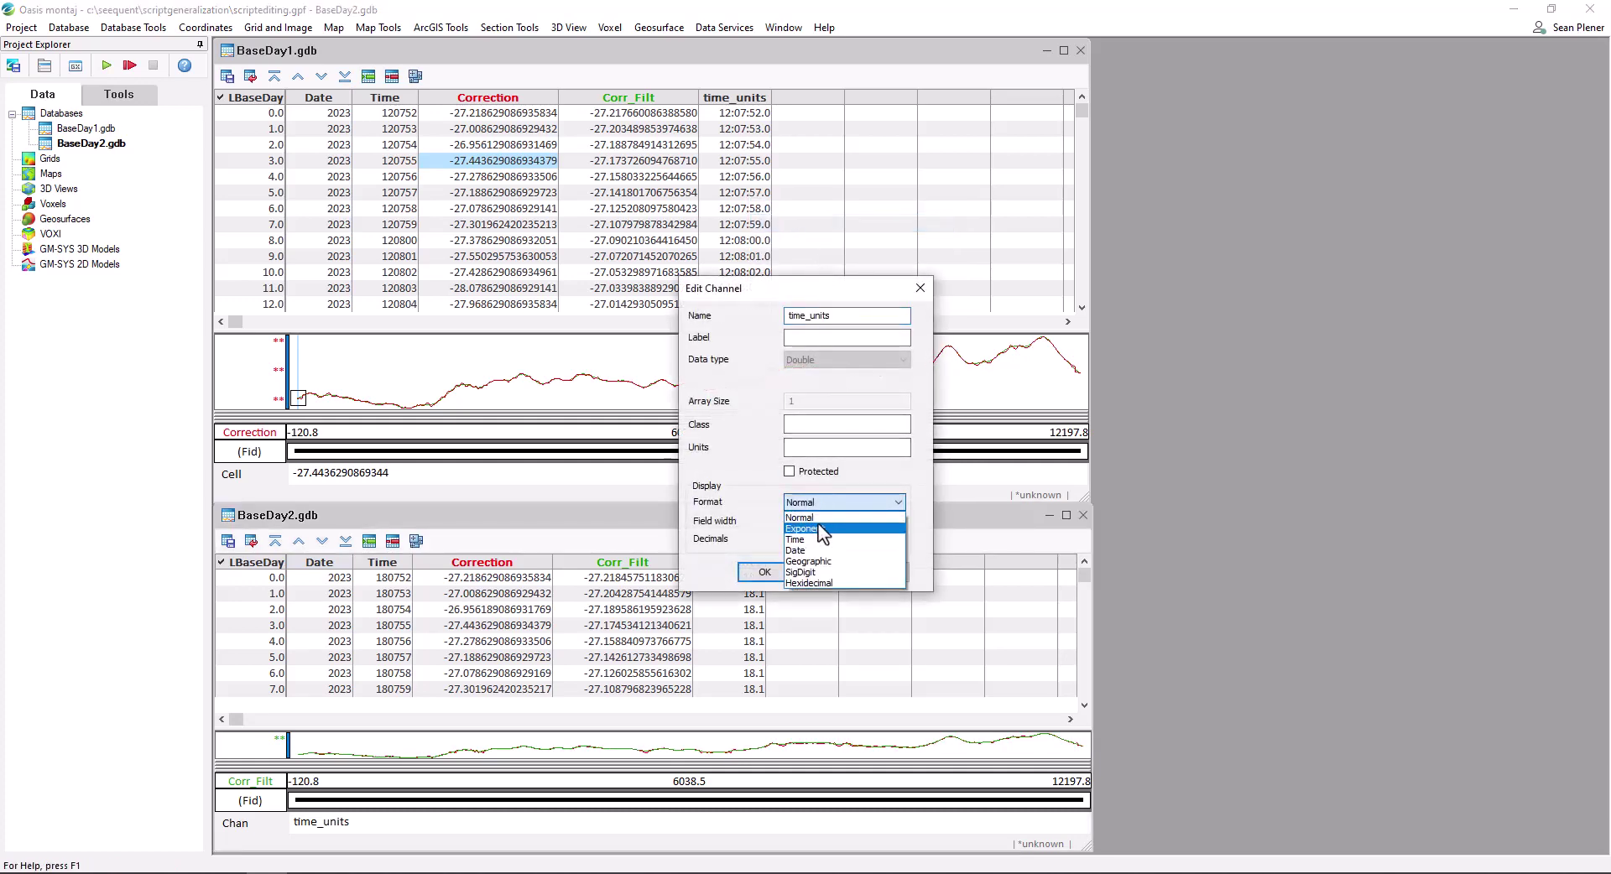
pyautogui.click(814, 540)
pyautogui.click(764, 572)
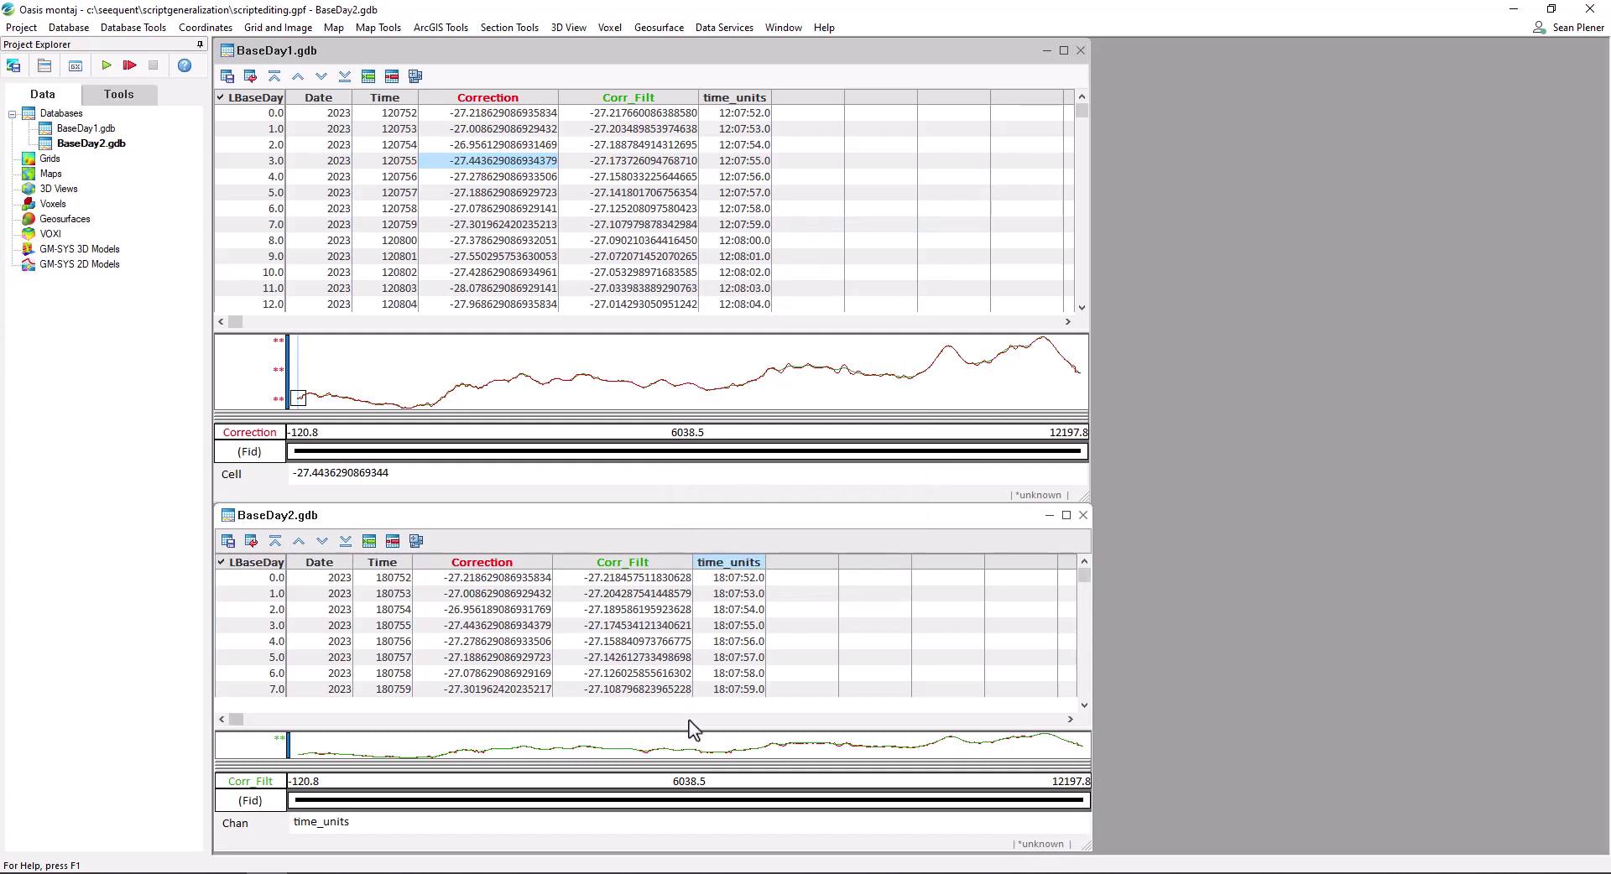
pyautogui.moveTo(693, 730); pyautogui.dragTo(695, 636)
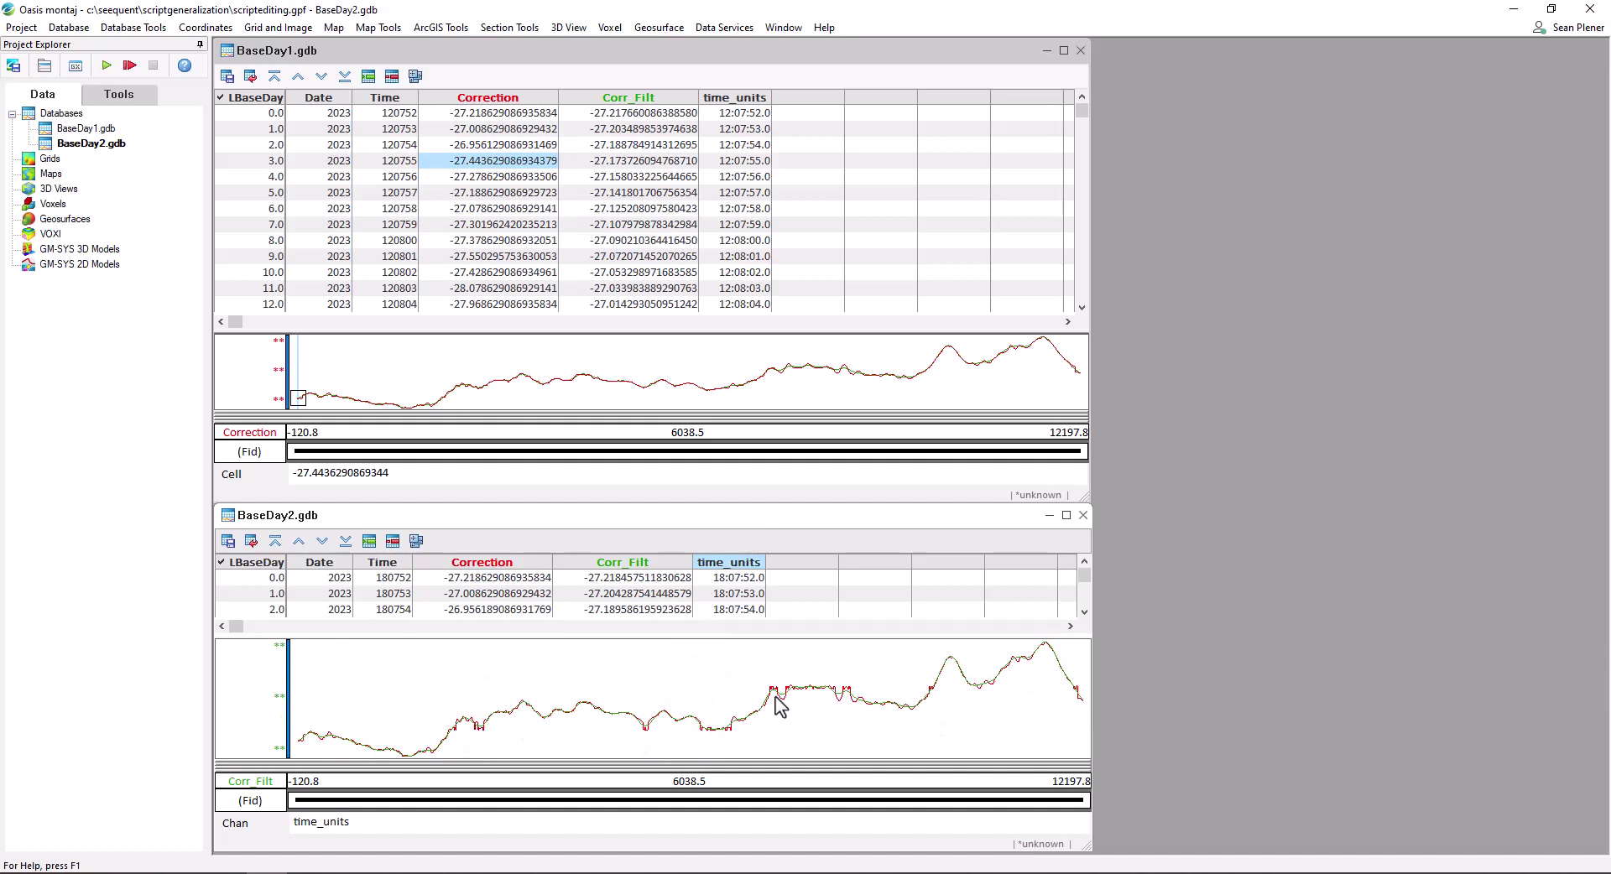
# Step: Change LOWPASS.CUTOFF from 301 to 501 in processing.gs, save, and return to the pending run
pyautogui.click(106, 67)
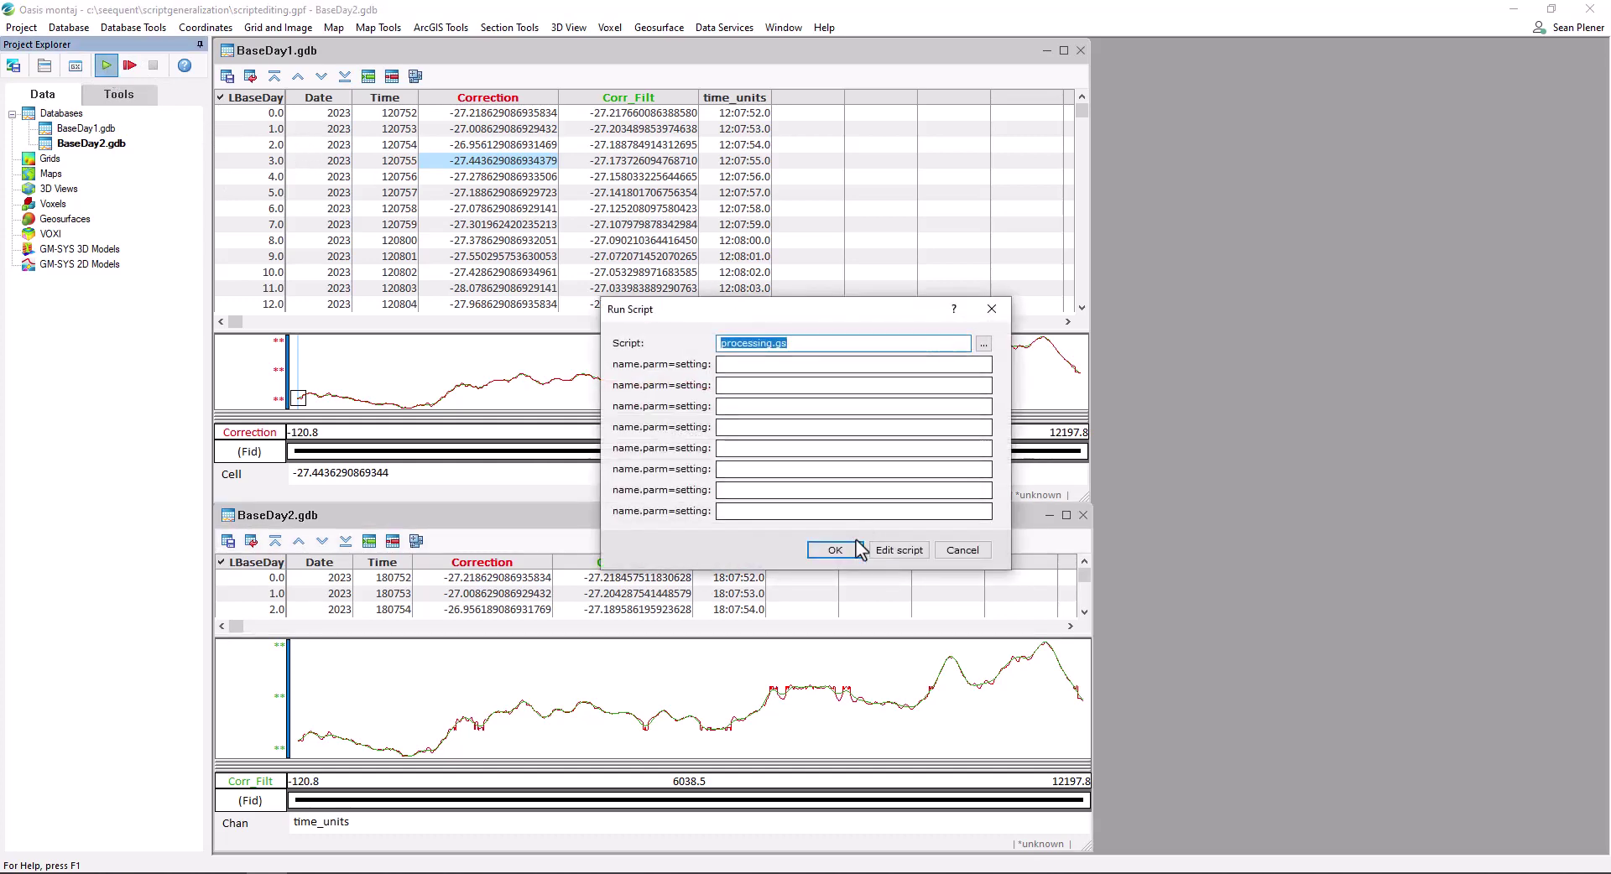
pyautogui.click(916, 551)
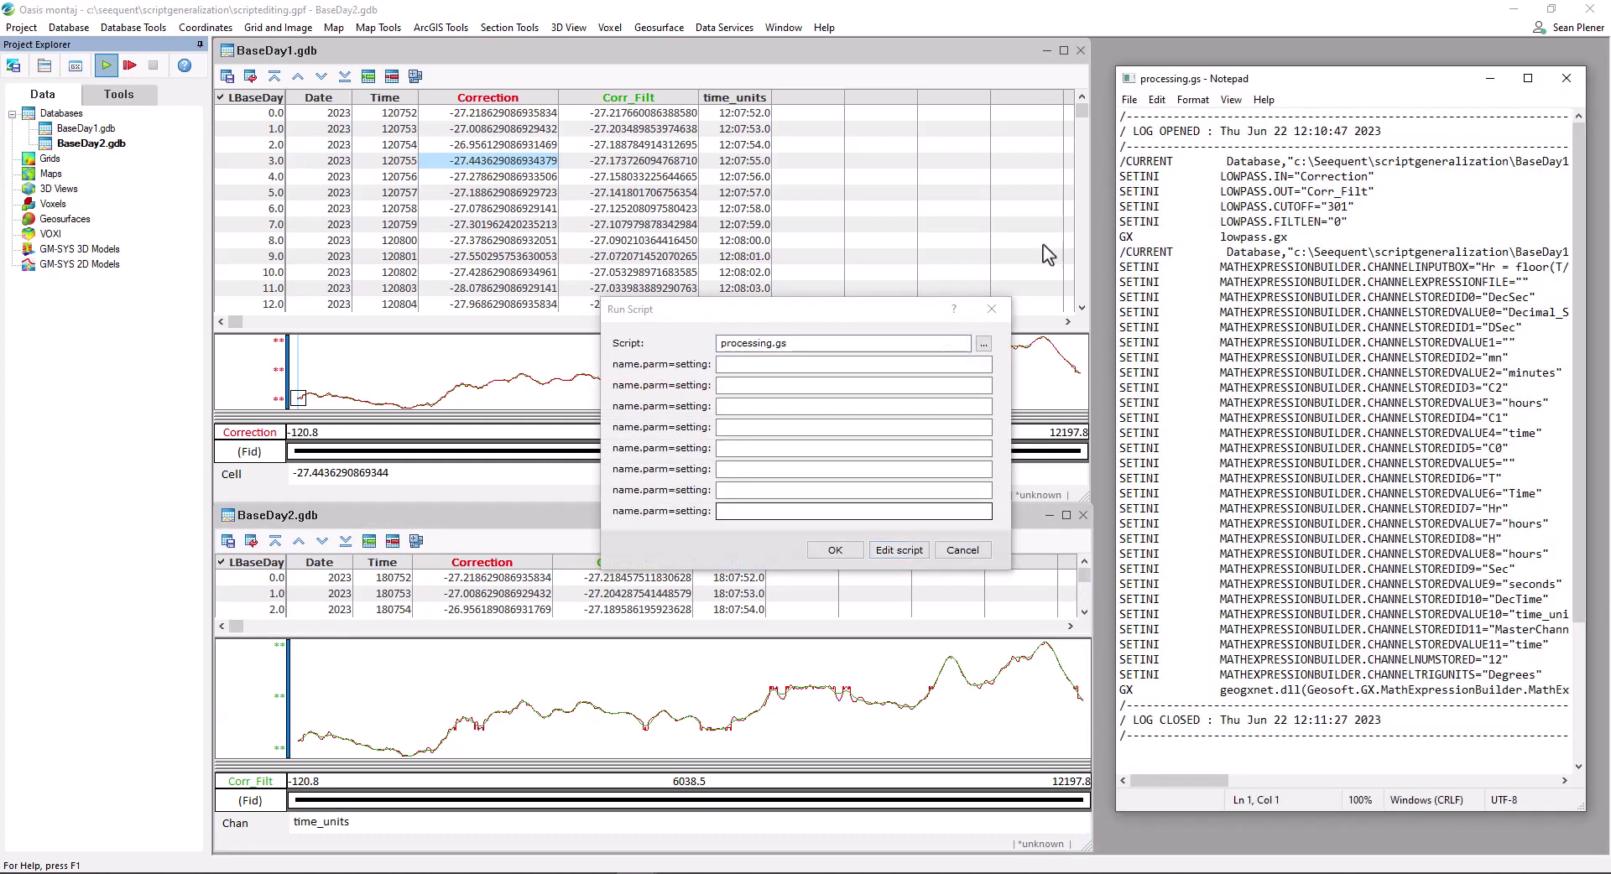
pyautogui.click(1334, 206)
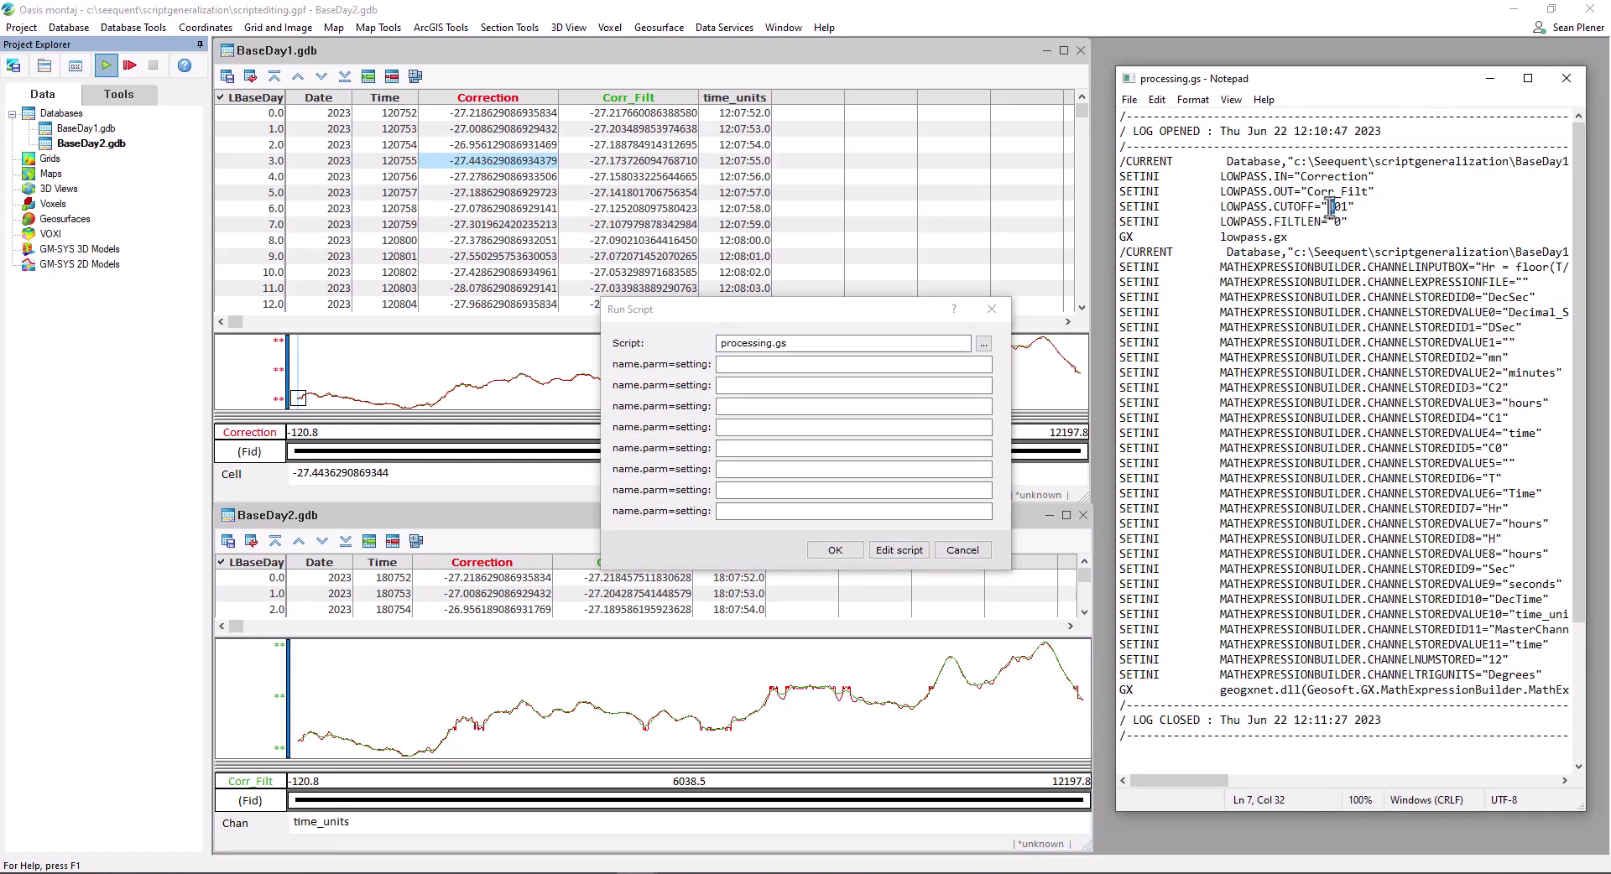
pyautogui.write('5')
pyautogui.click(1129, 100)
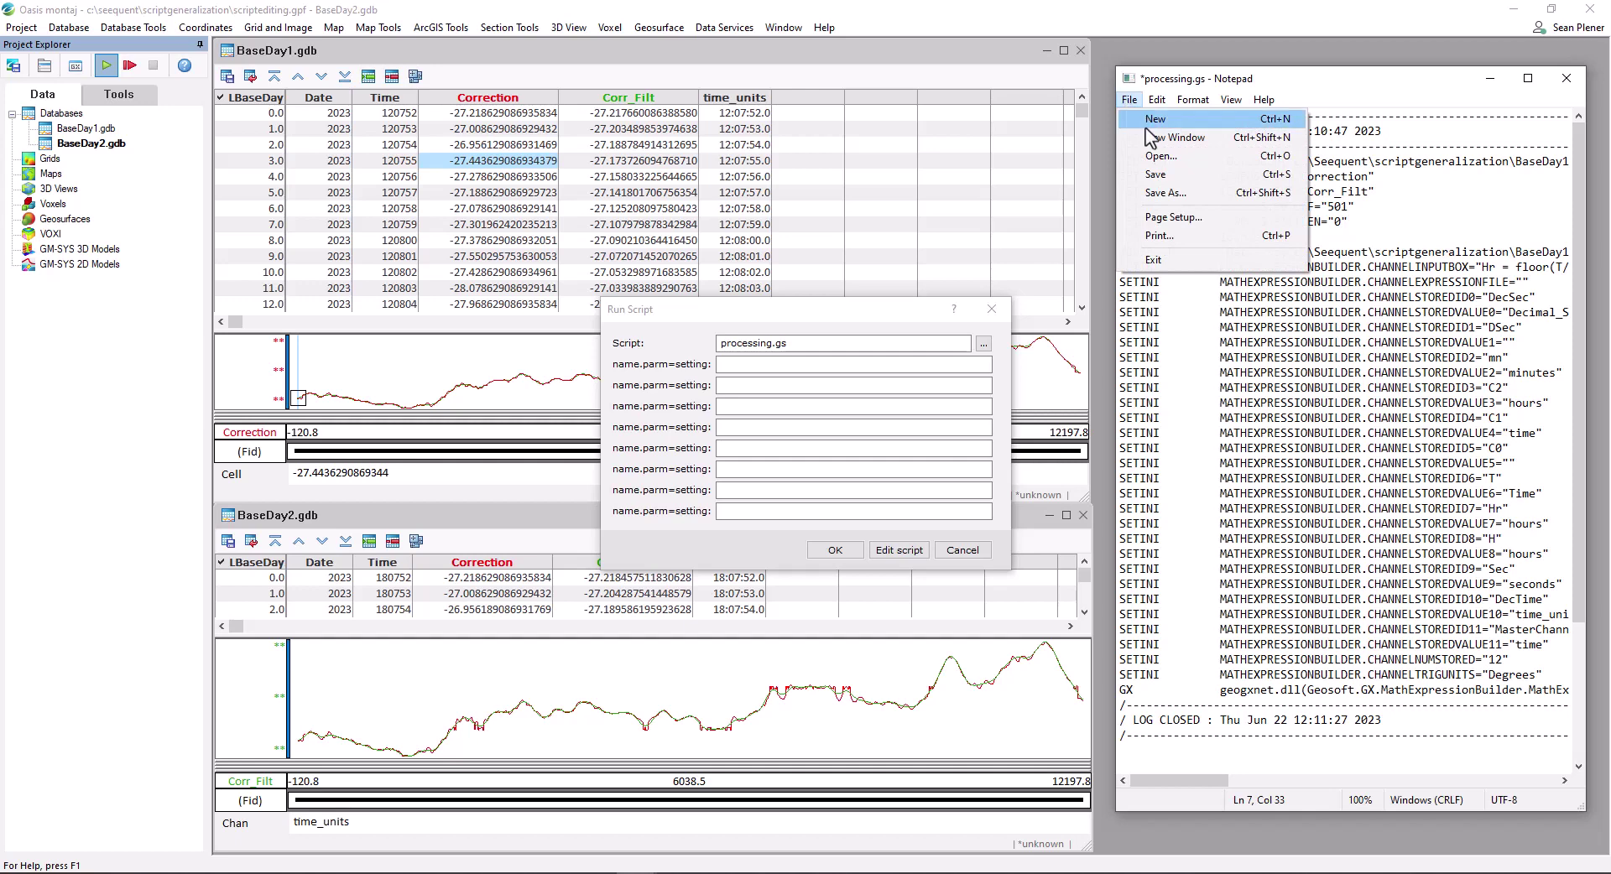
pyautogui.click(1156, 176)
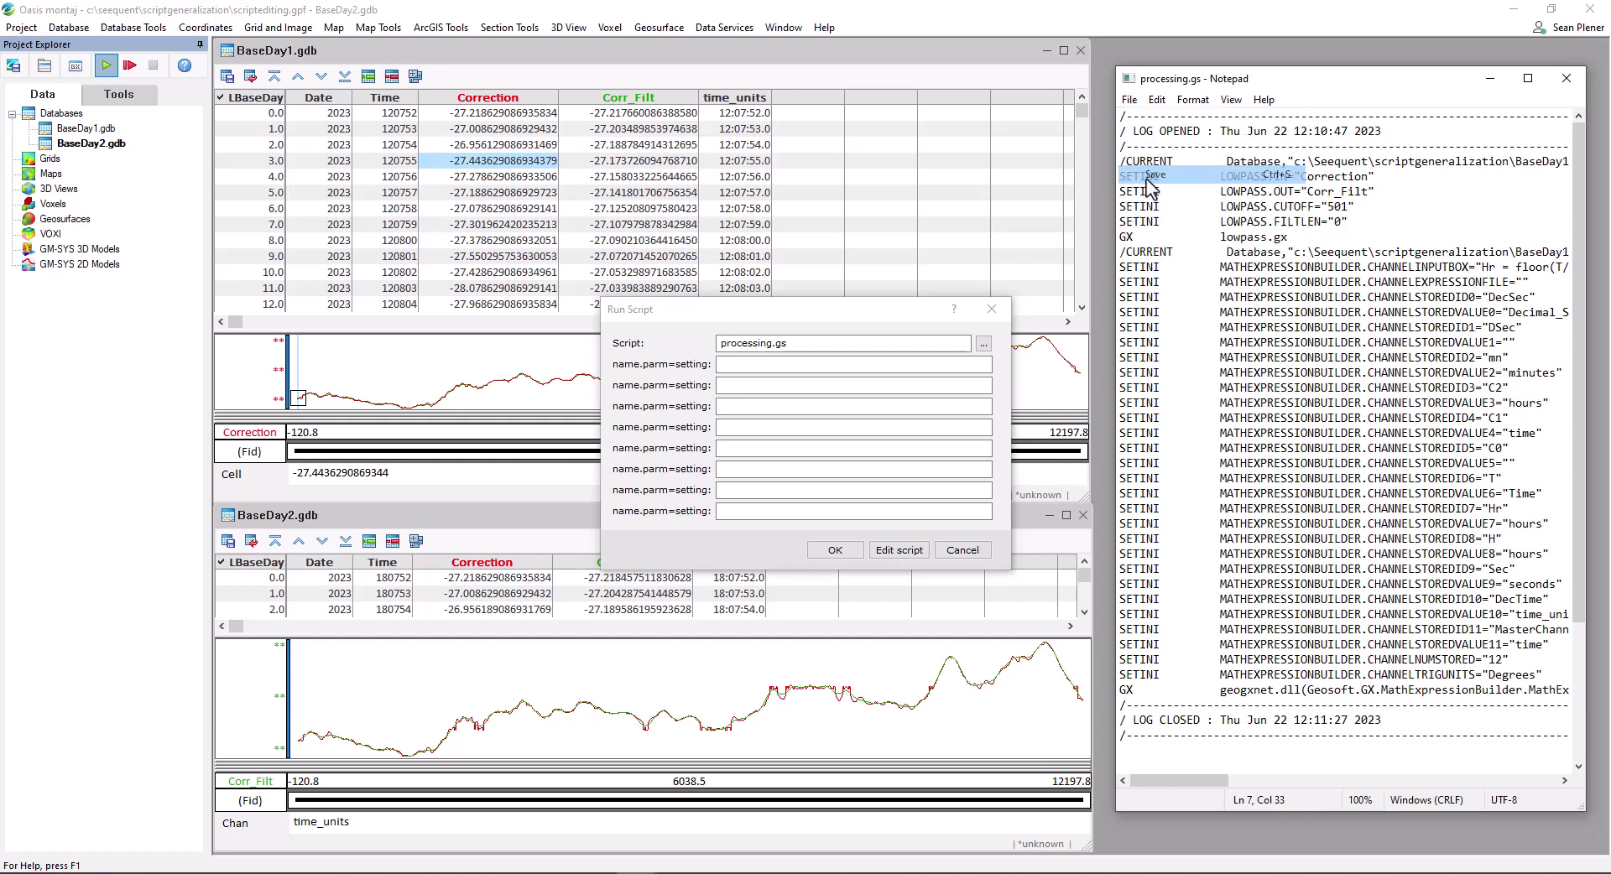
pyautogui.click(899, 549)
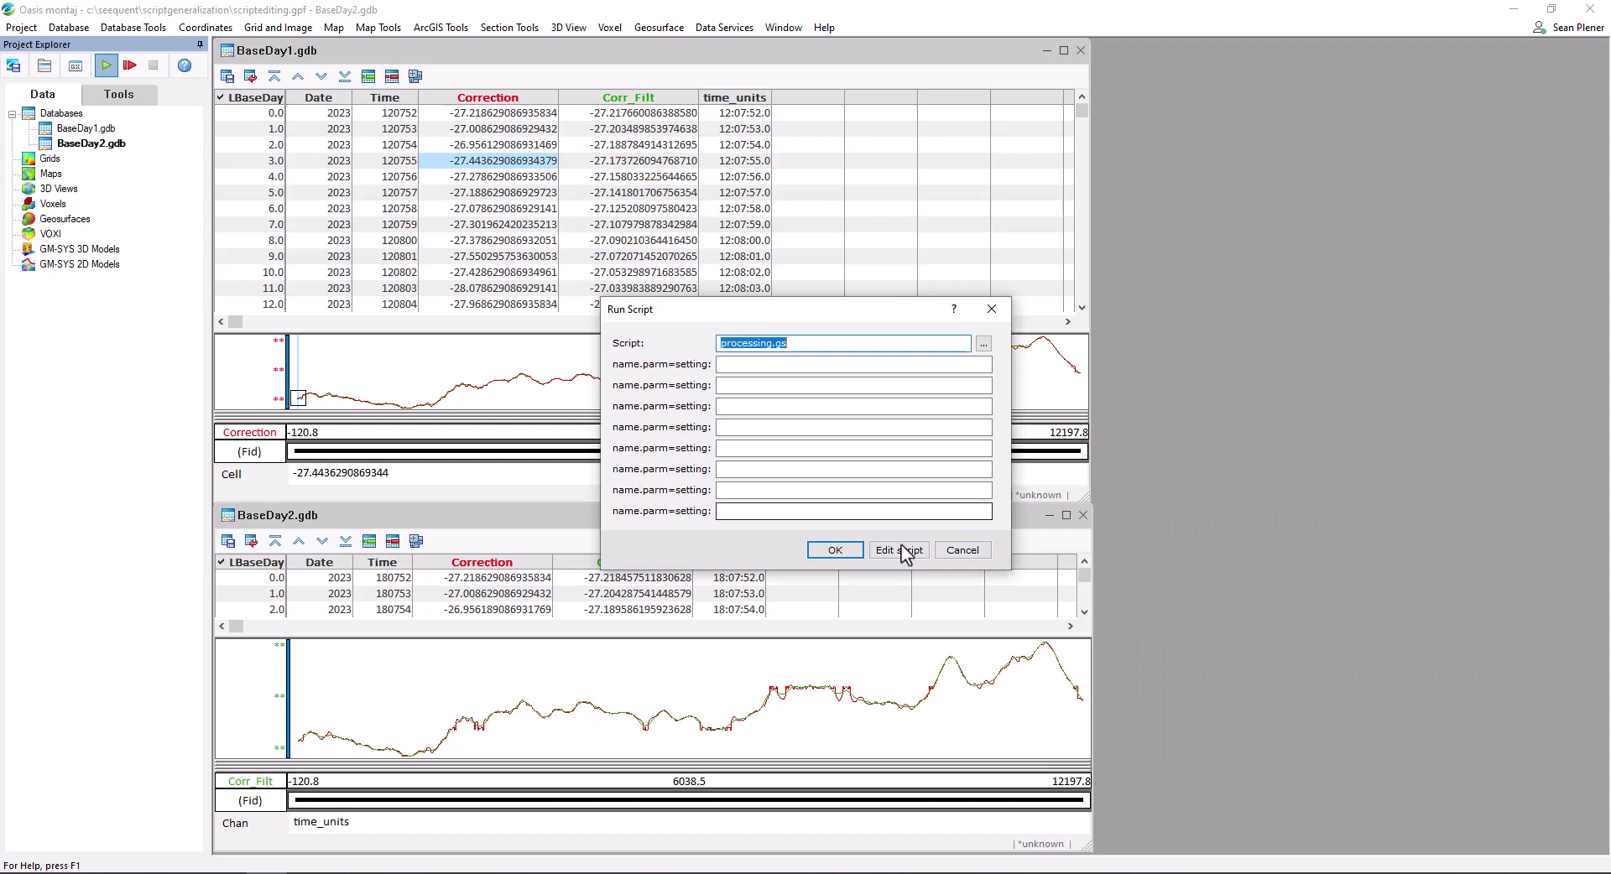
# Step: Rerun processing.gs with cutoff 501, enlarge BaseDay2's profile graph, and reopen the script in Notepad
pyautogui.click(850, 553)
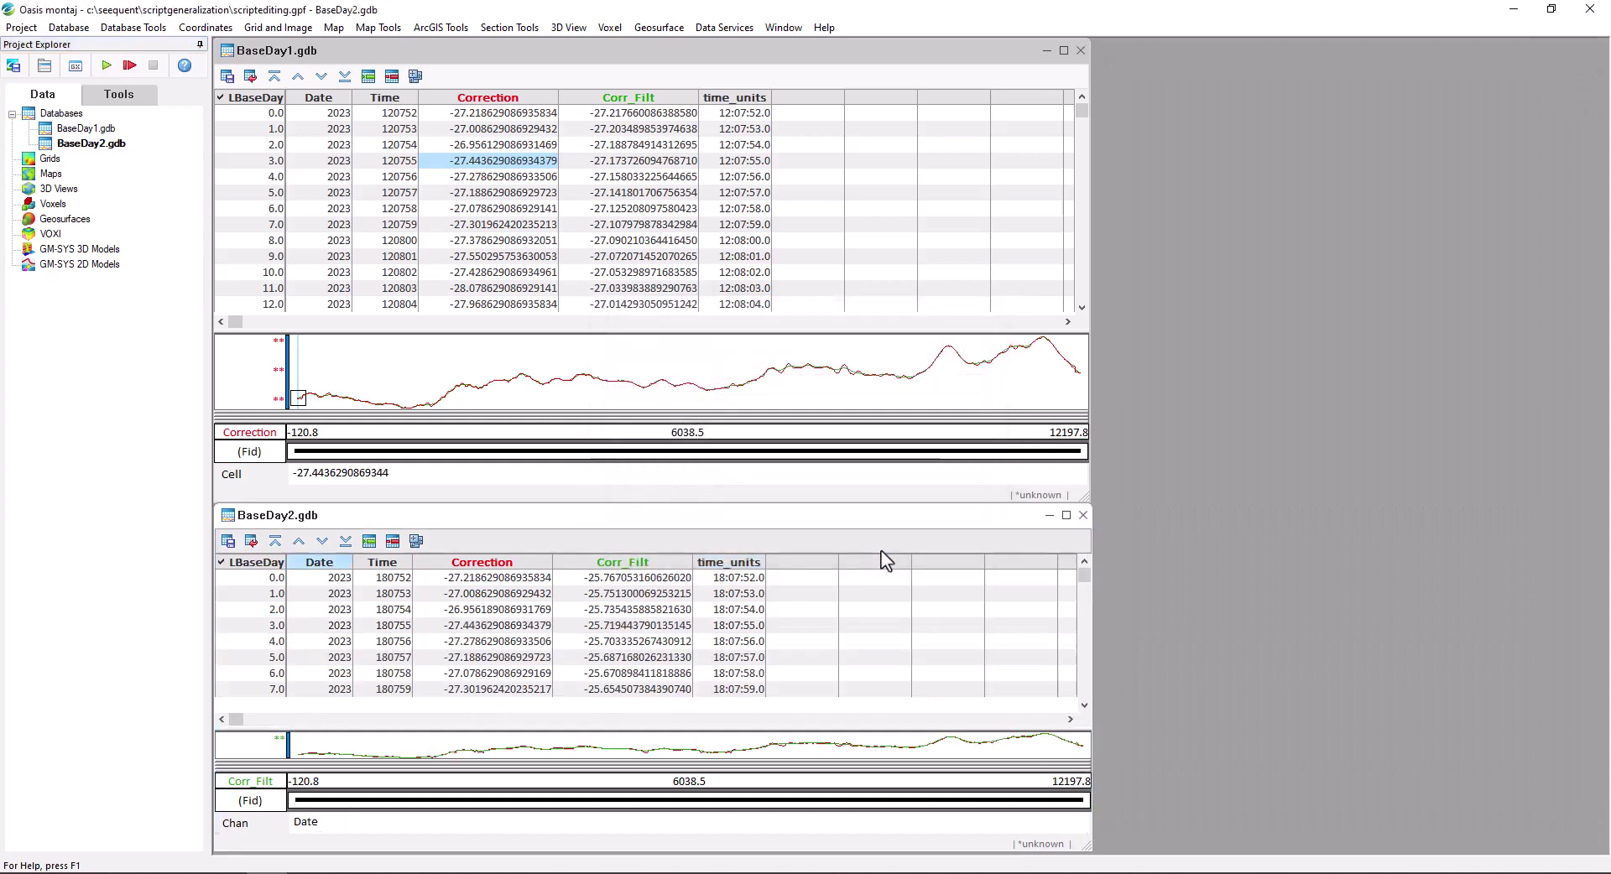
pyautogui.moveTo(786, 731); pyautogui.dragTo(781, 593)
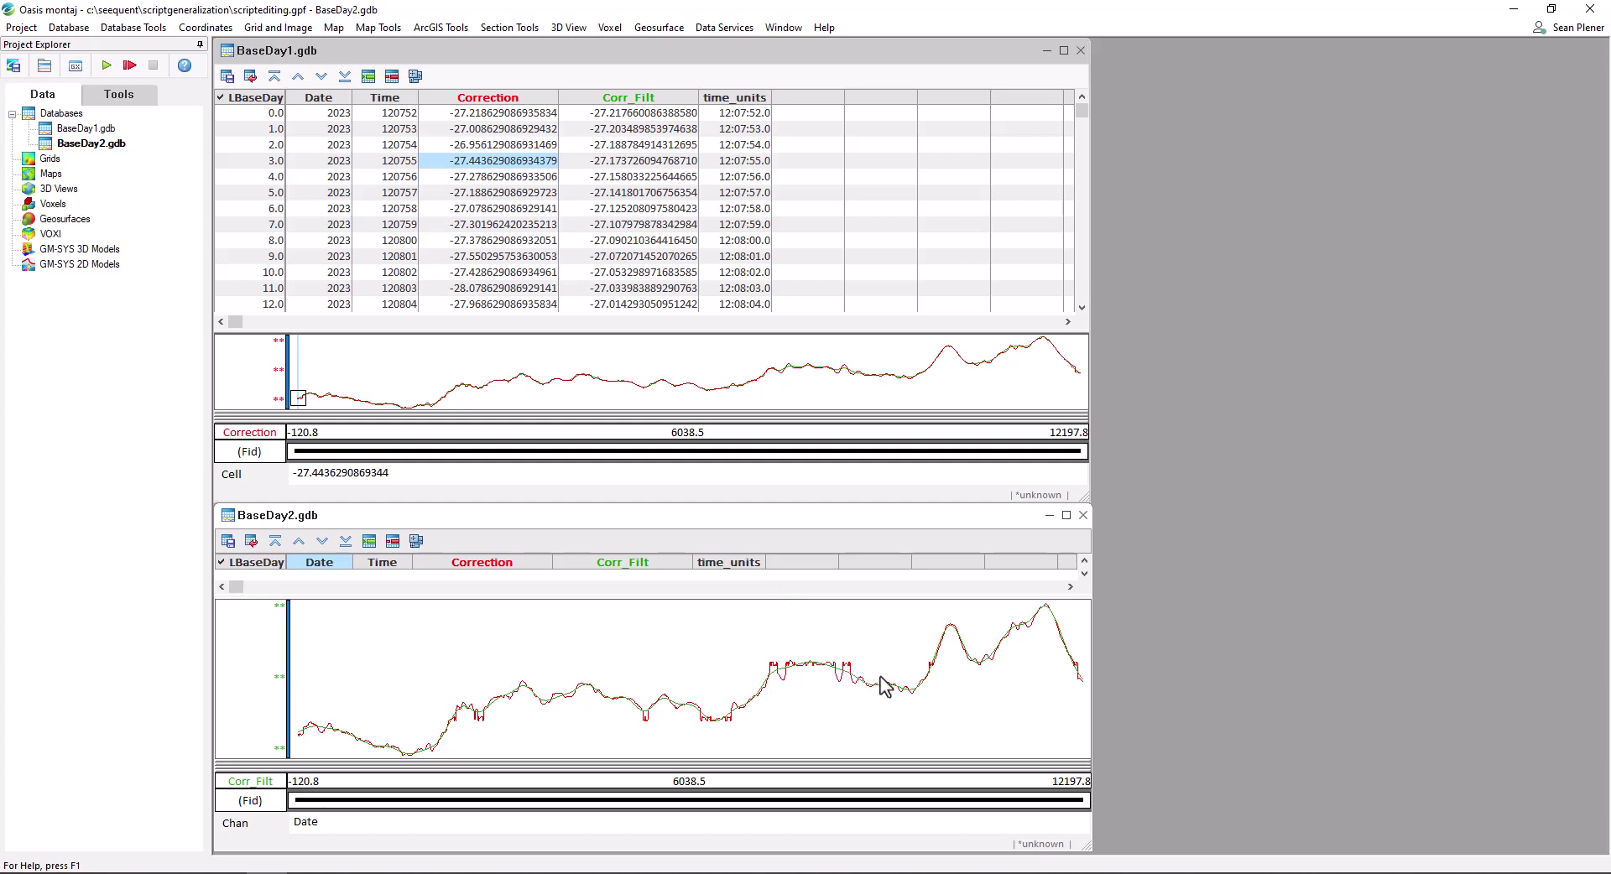
pyautogui.click(105, 66)
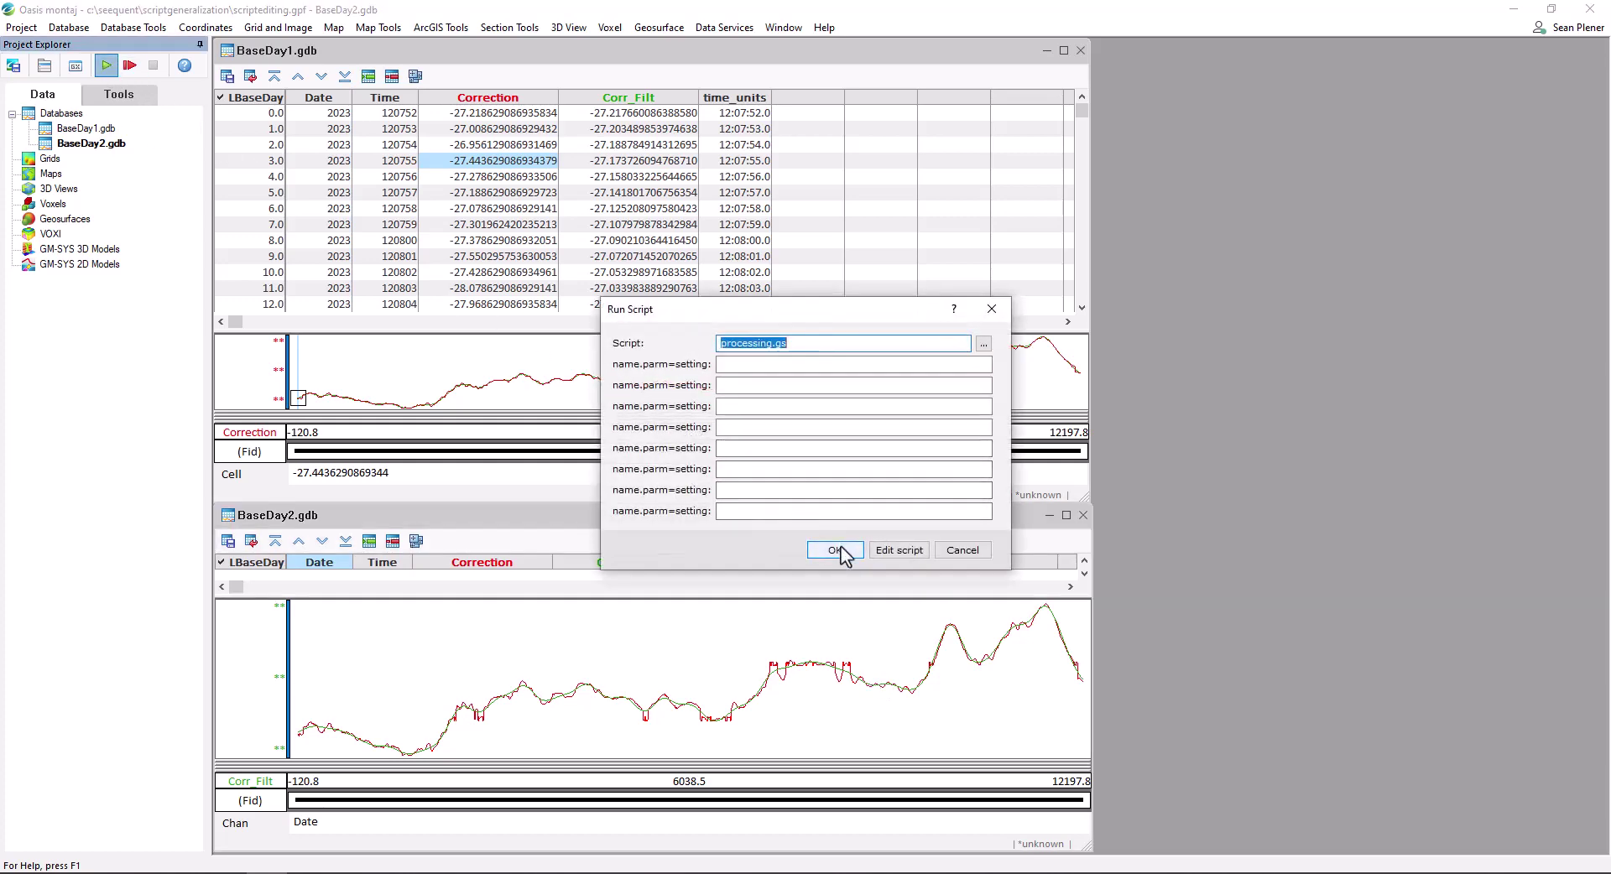
pyautogui.click(879, 551)
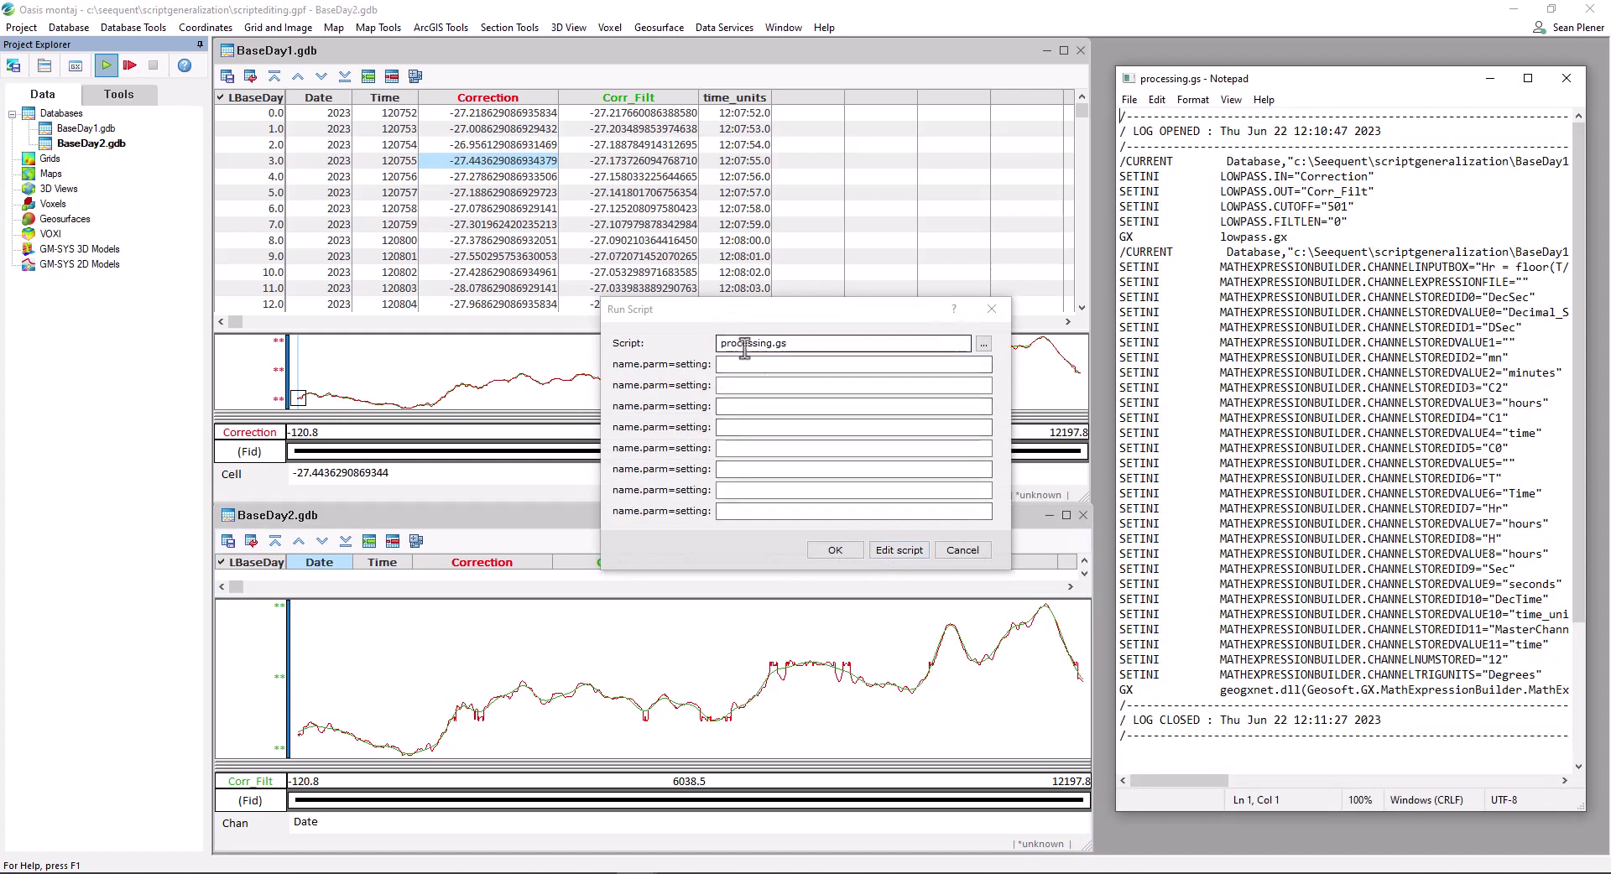